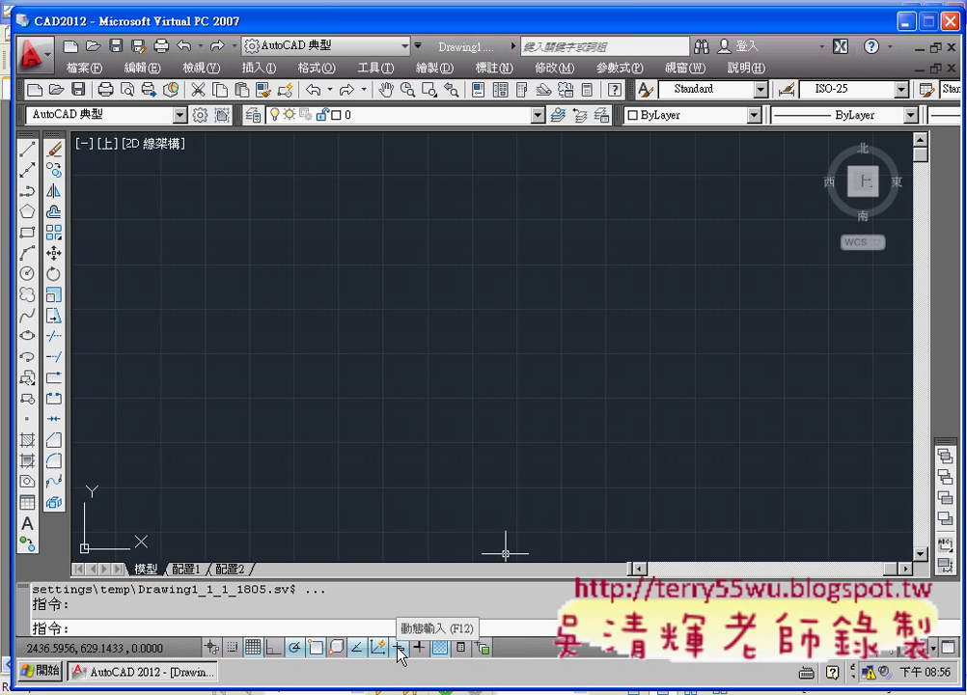
- Bring up the Dynamic Input context menu with its Enable, Use Icons, Settings and Display options
right_click(399, 649)
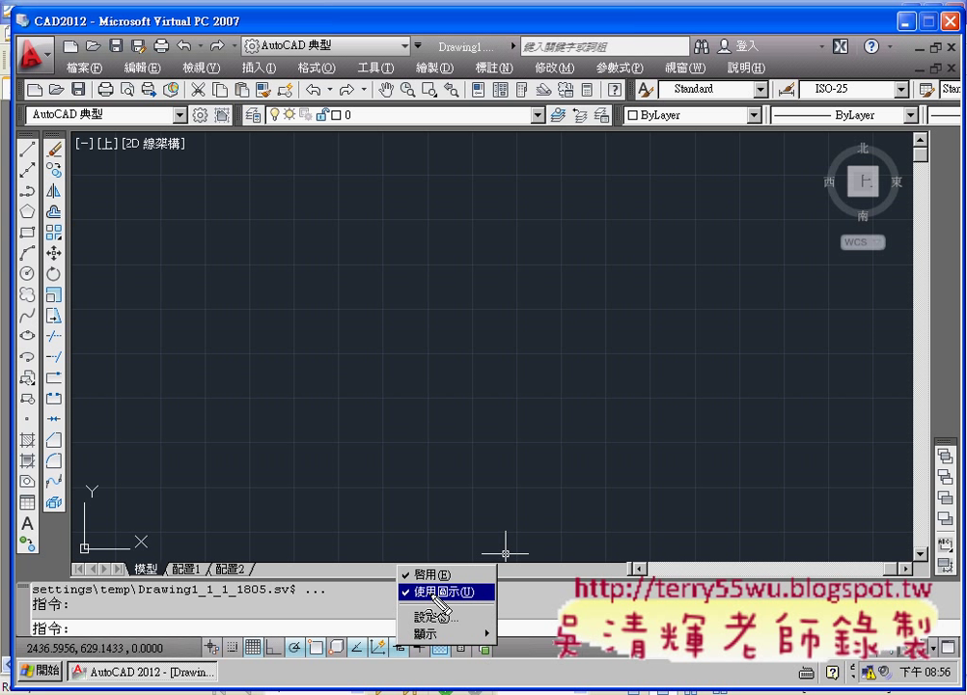
left_click_drag(494, 610, 492, 613)
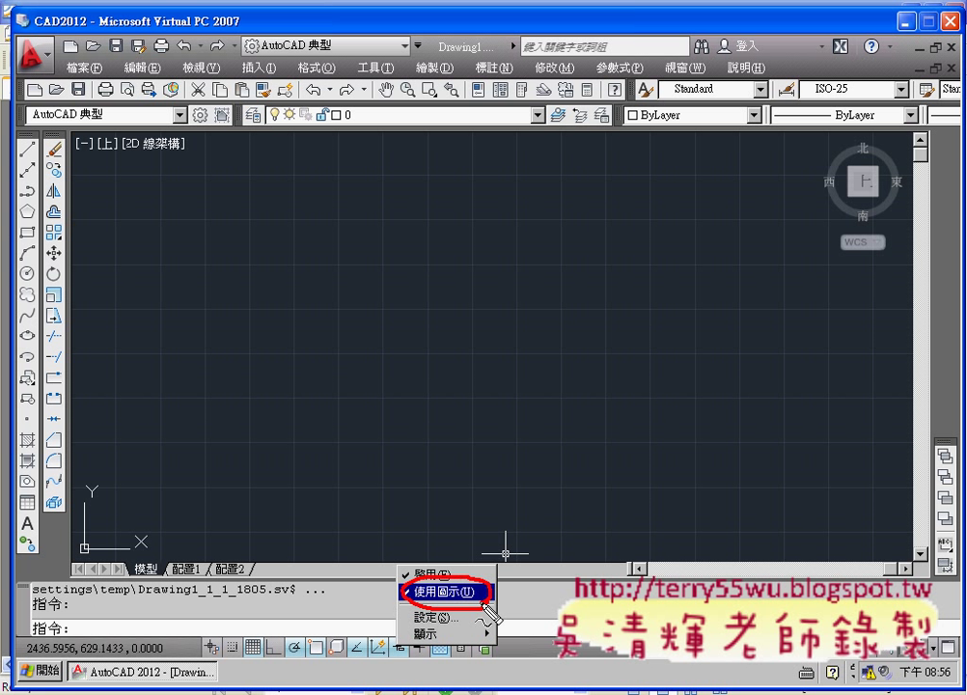
key("Escape")
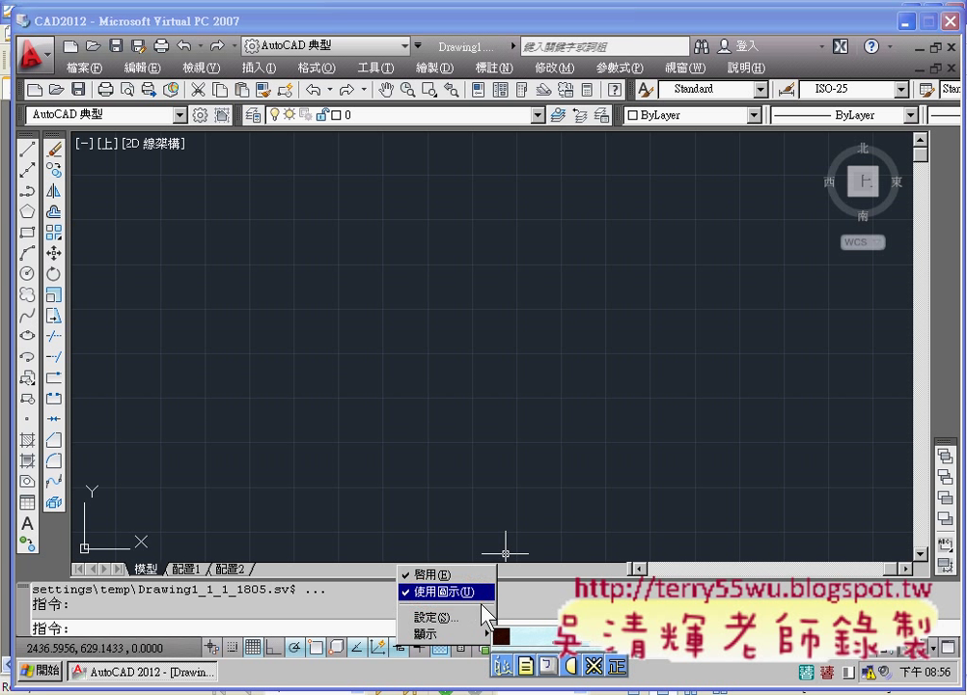
- Turn off Use Icons so the toggles show text labels, and leave the grid switched off
left_click(471, 592)
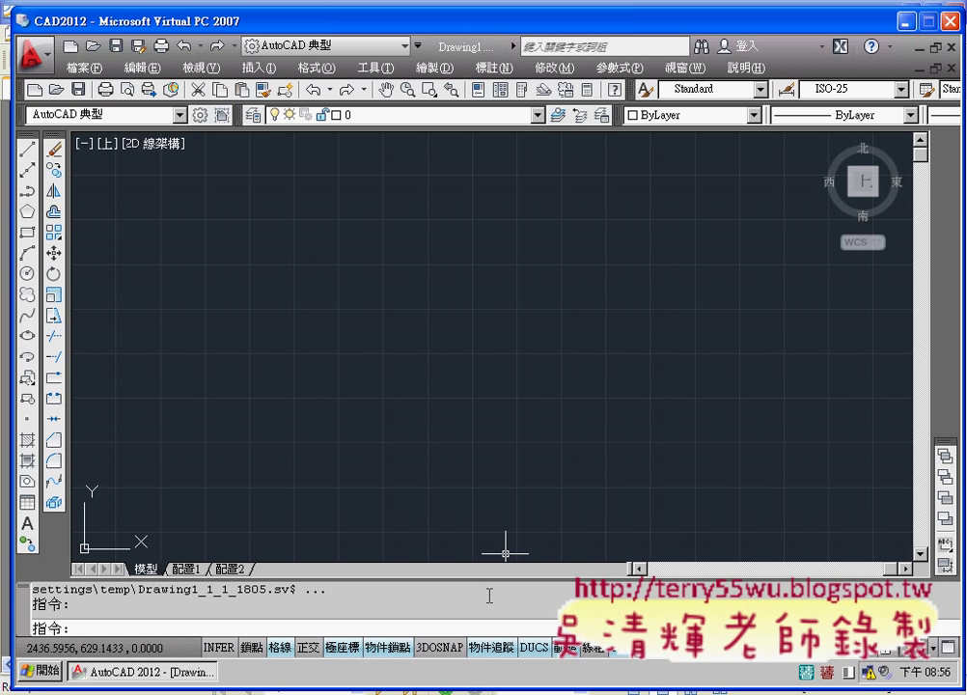
left_click(280, 656)
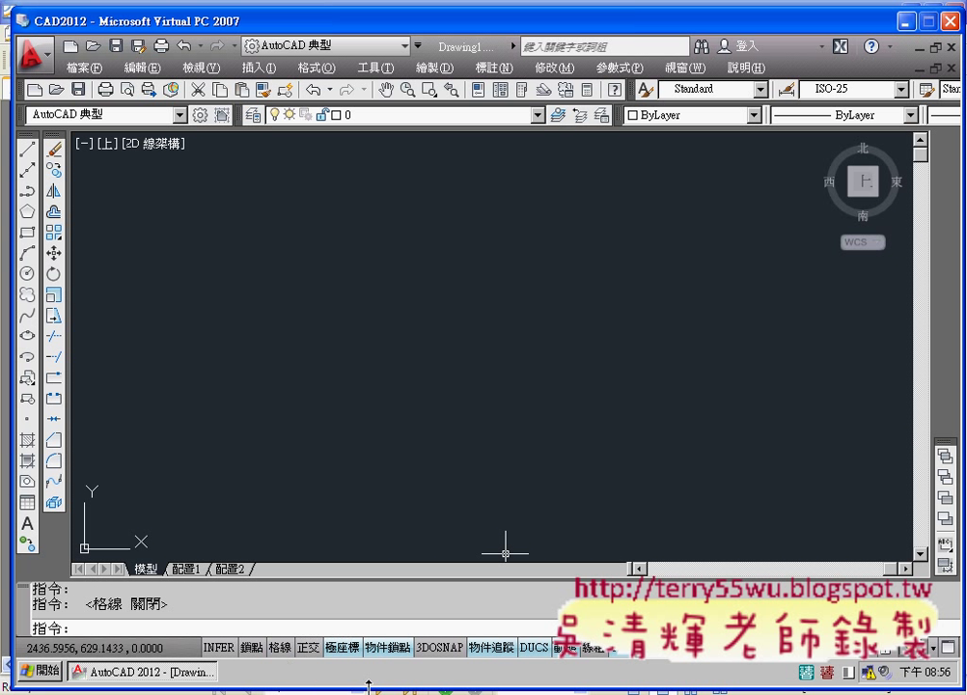
left_click(280, 656)
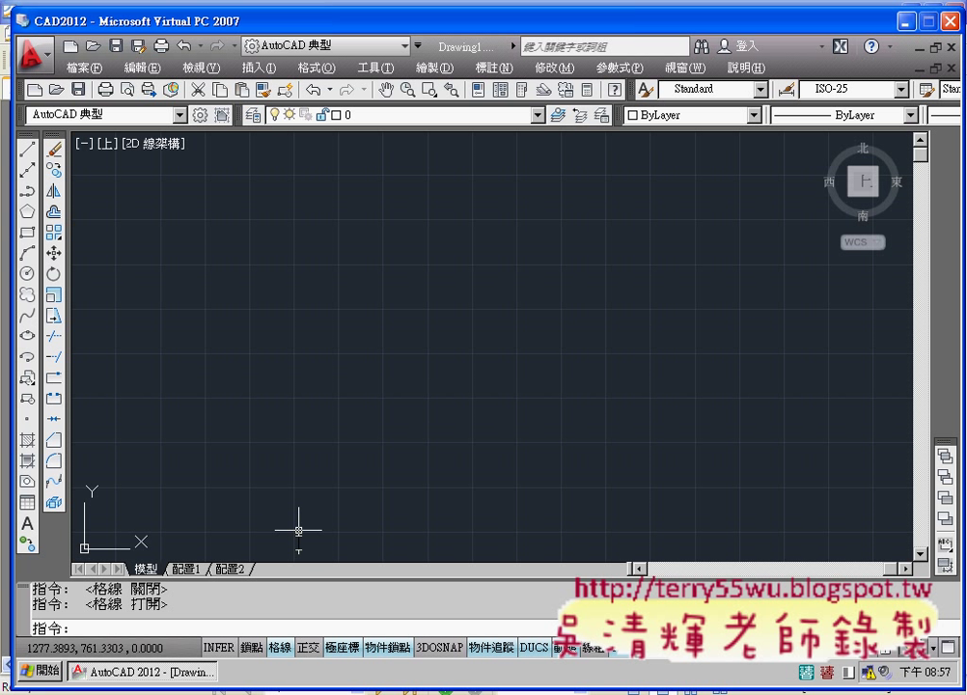
left_click(272, 650)
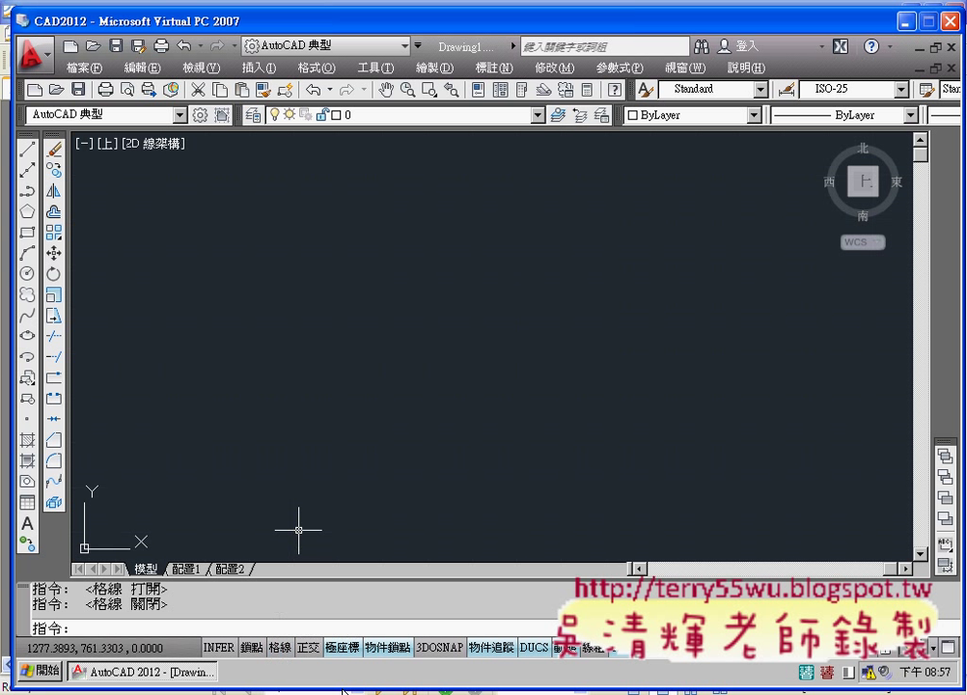
- Alternate between ortho mode and polar tracking, finishing with polar tracking on
left_click(308, 648)
left_click(334, 648)
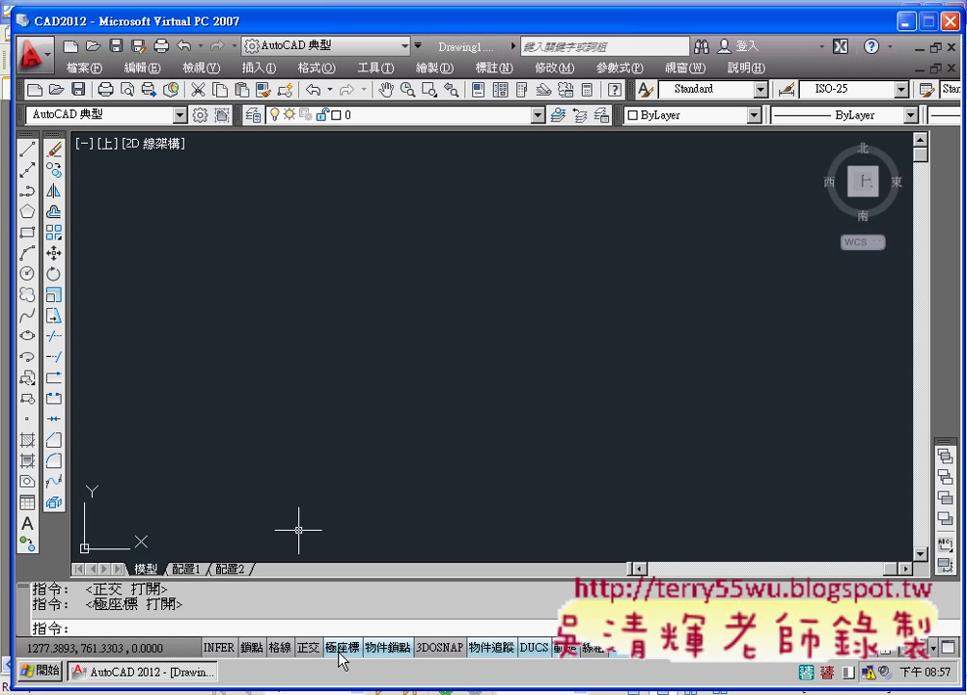
left_click(316, 648)
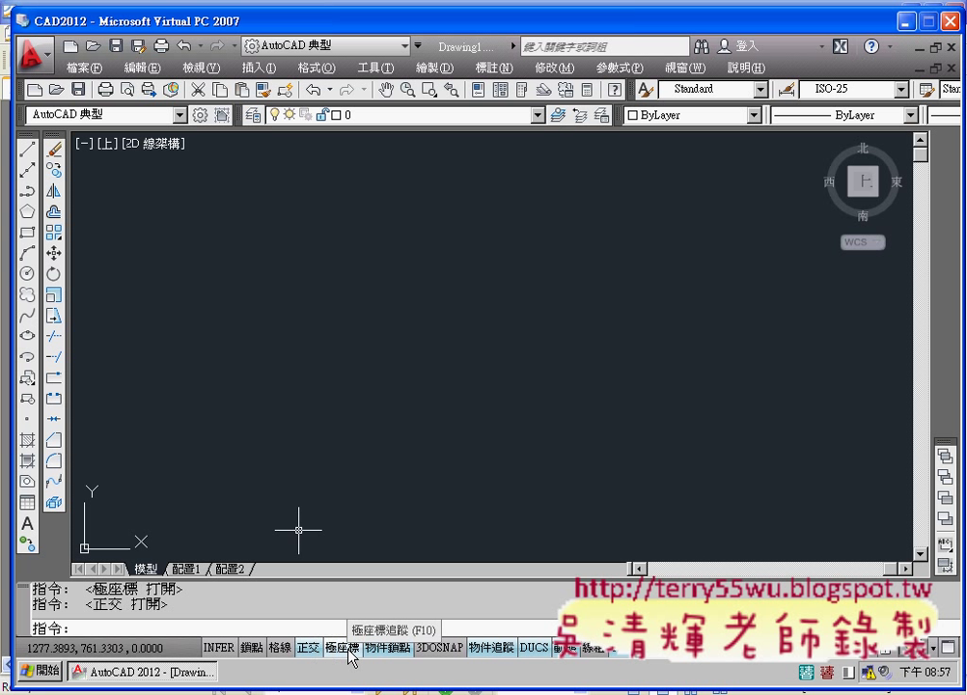
left_click(342, 649)
left_click(308, 648)
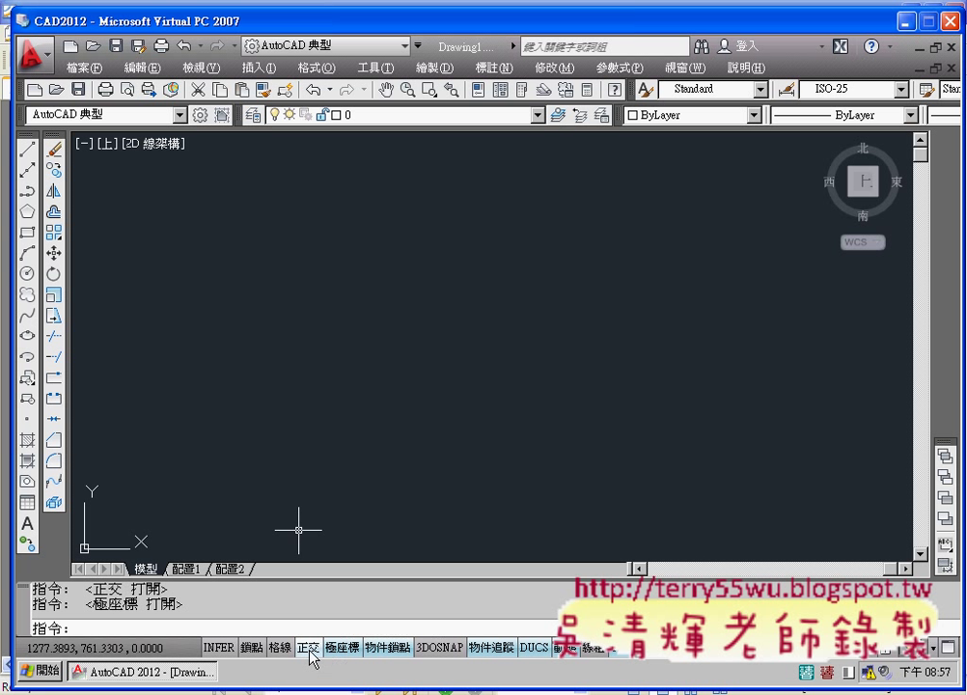
left_click(339, 649)
left_click(310, 648)
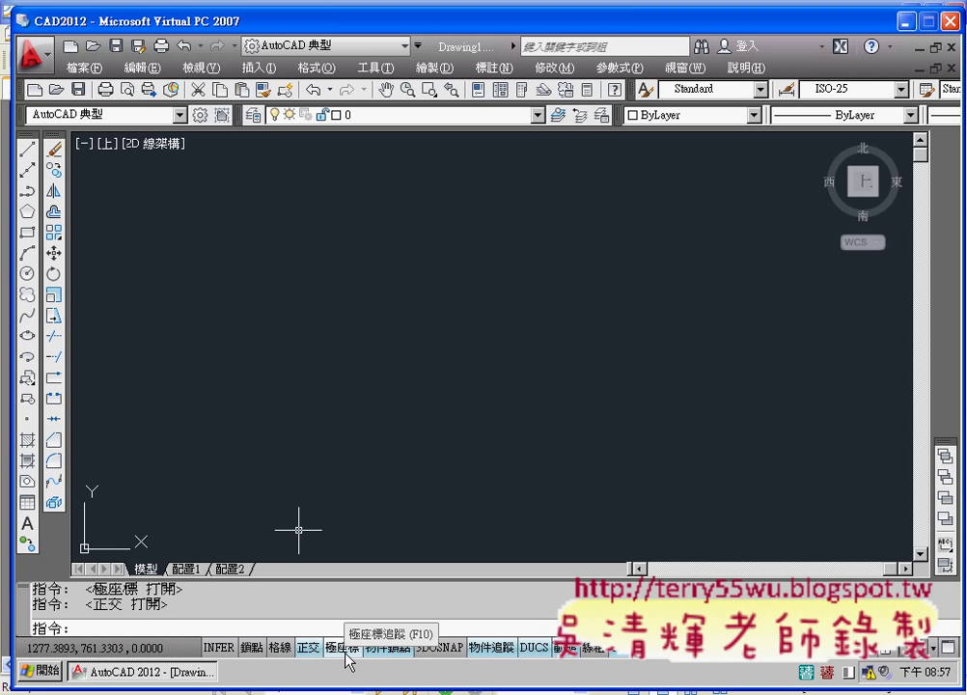
left_click(345, 654)
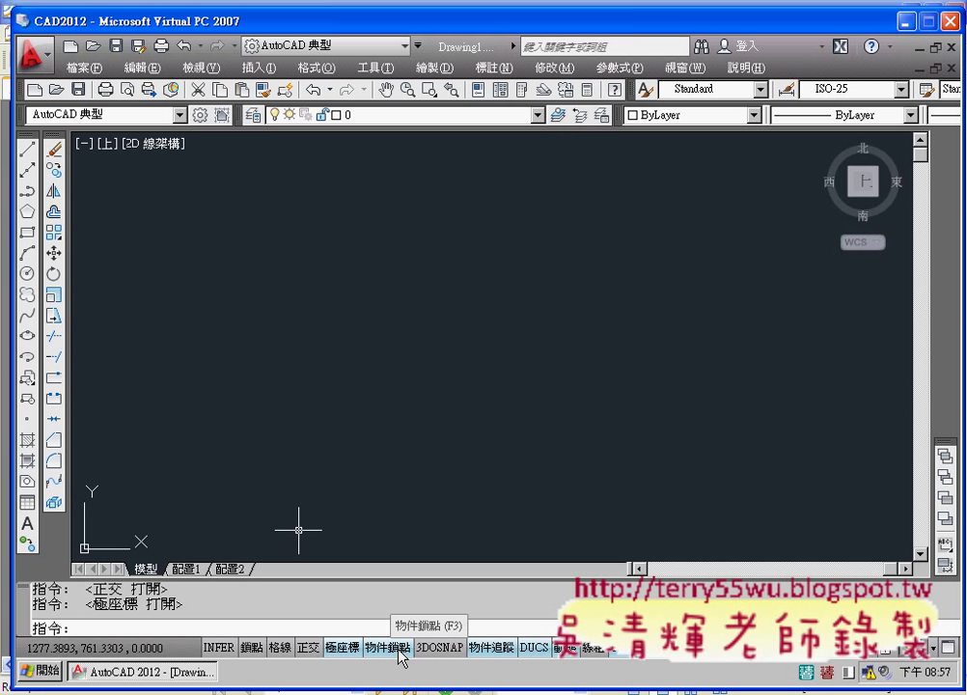
right_click(402, 658)
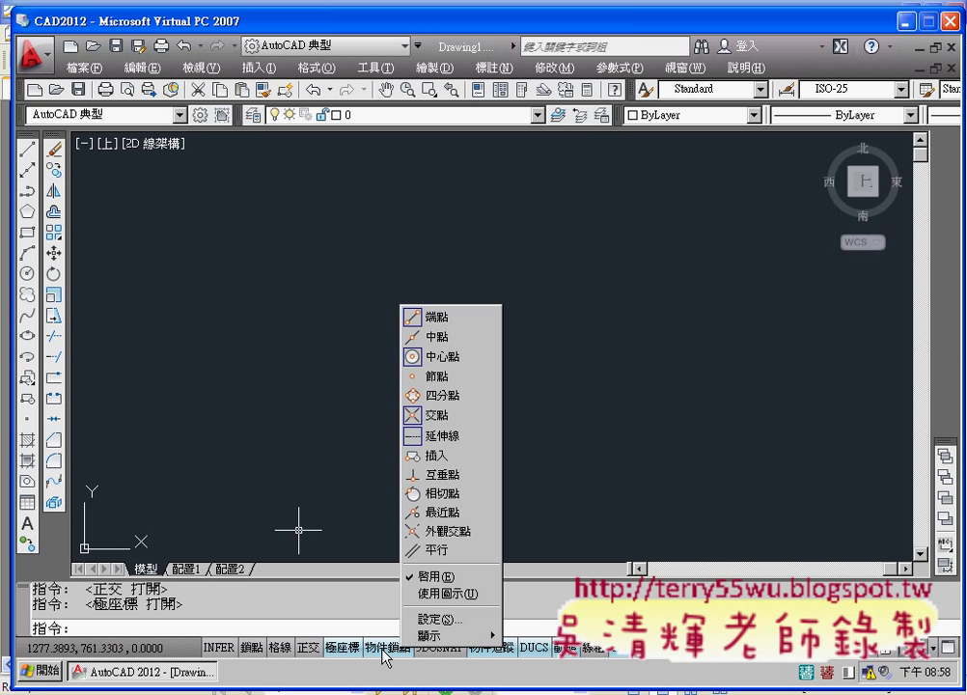
left_click(384, 657)
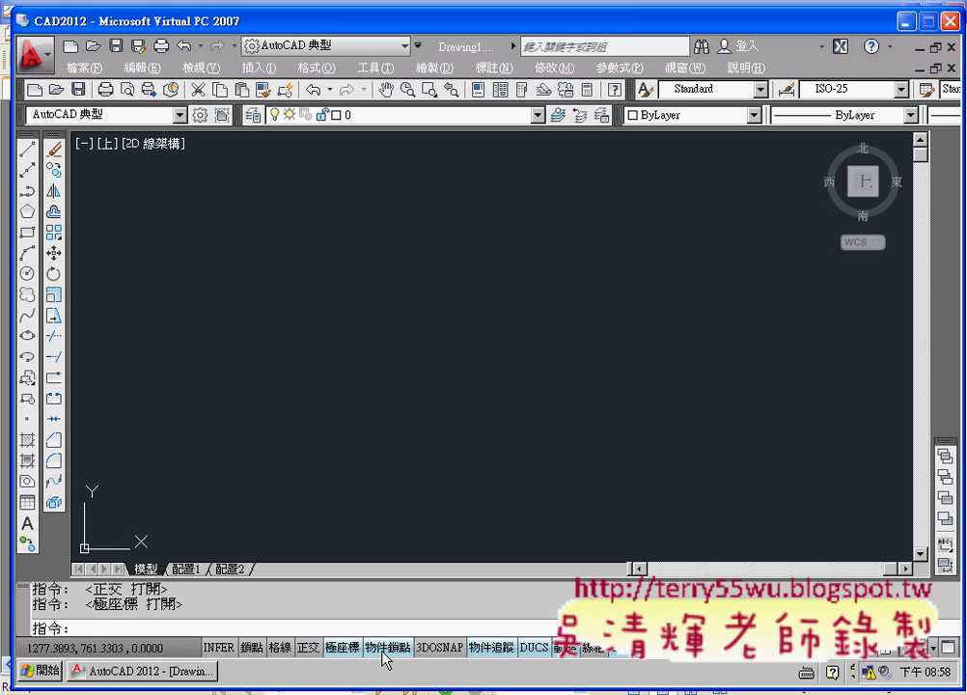
right_click(384, 657)
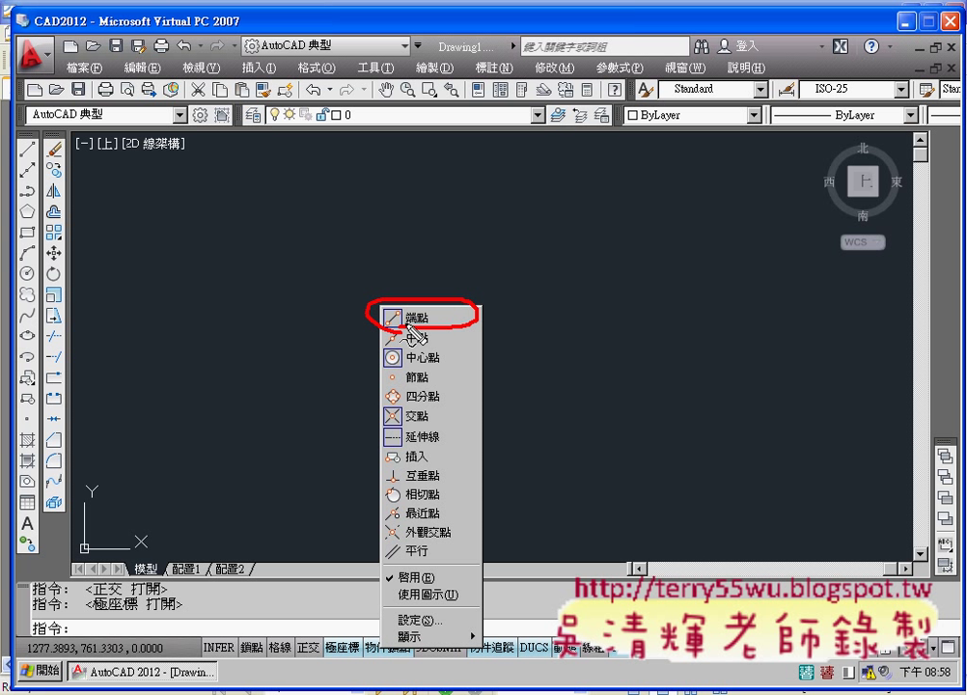
left_click_drag(362, 662, 396, 664)
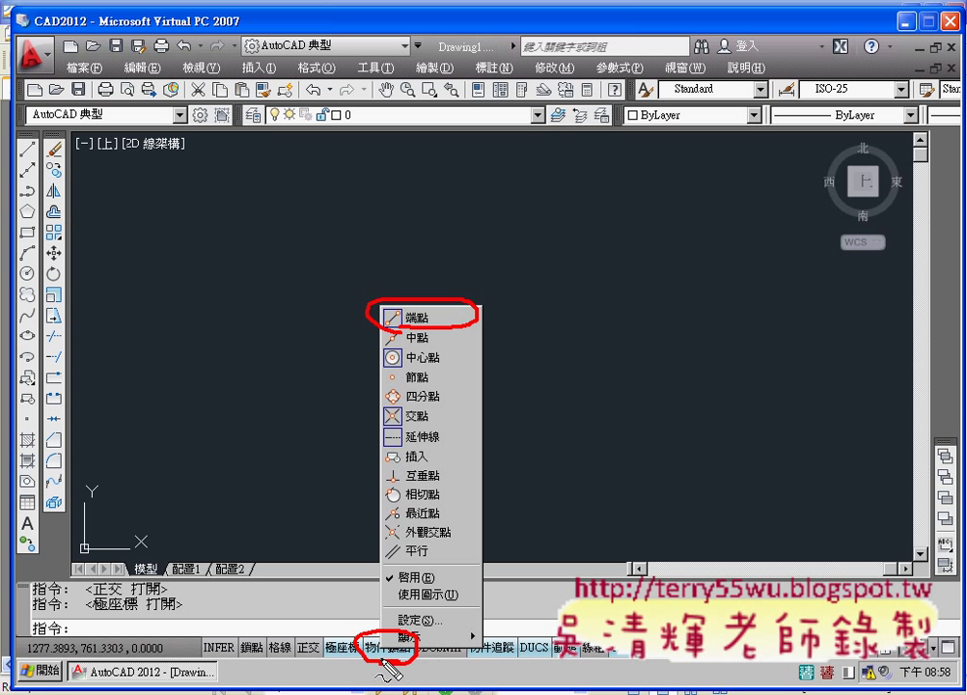
key("Escape")
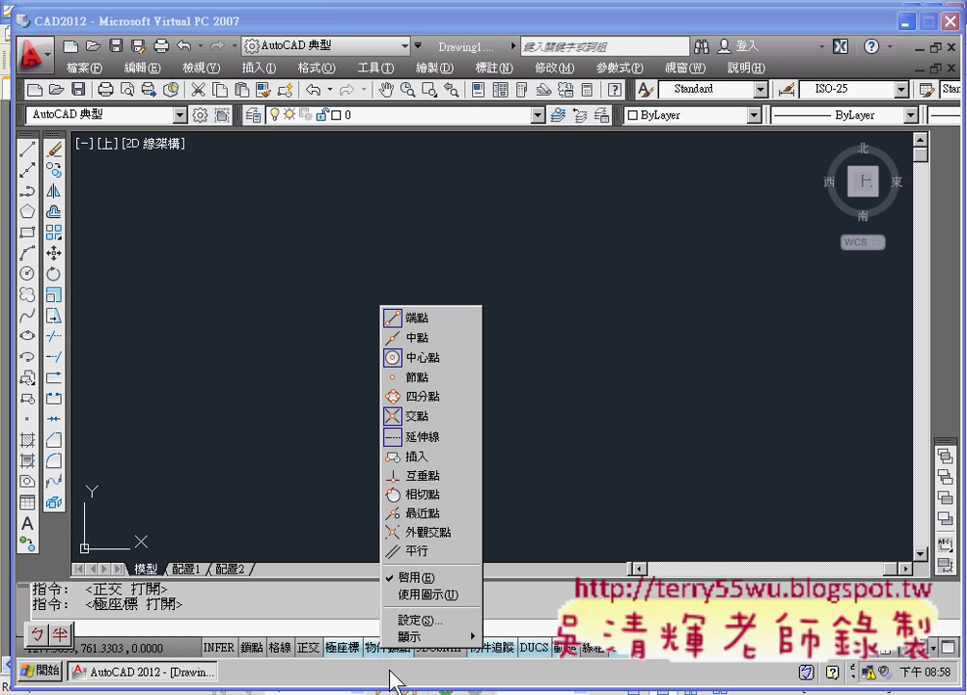
key("Escape")
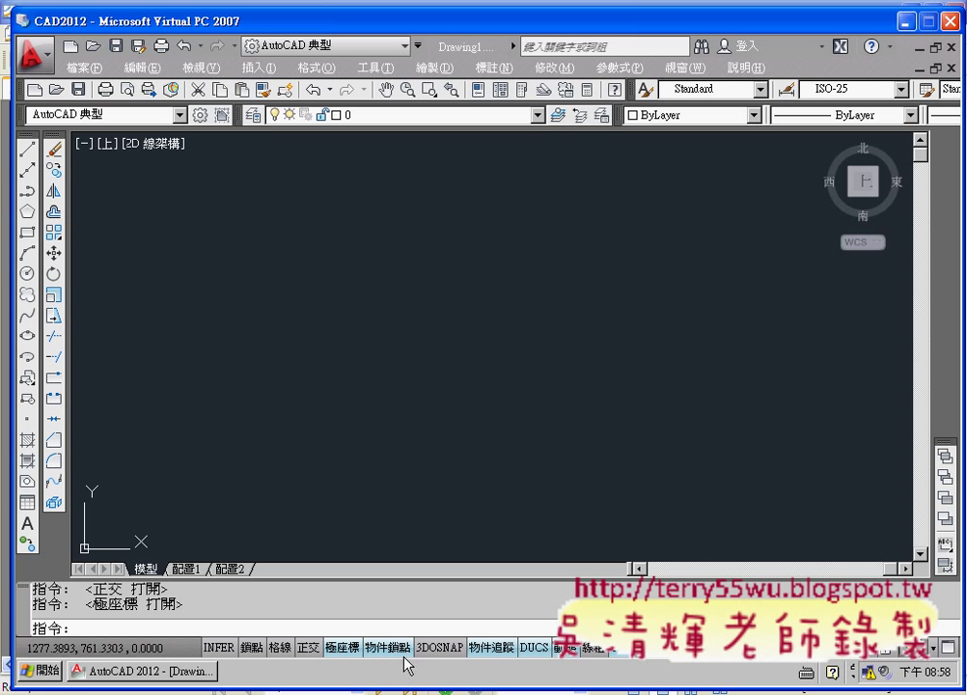
- Switch the status-bar toggles to icons, then back to text labels
right_click(308, 658)
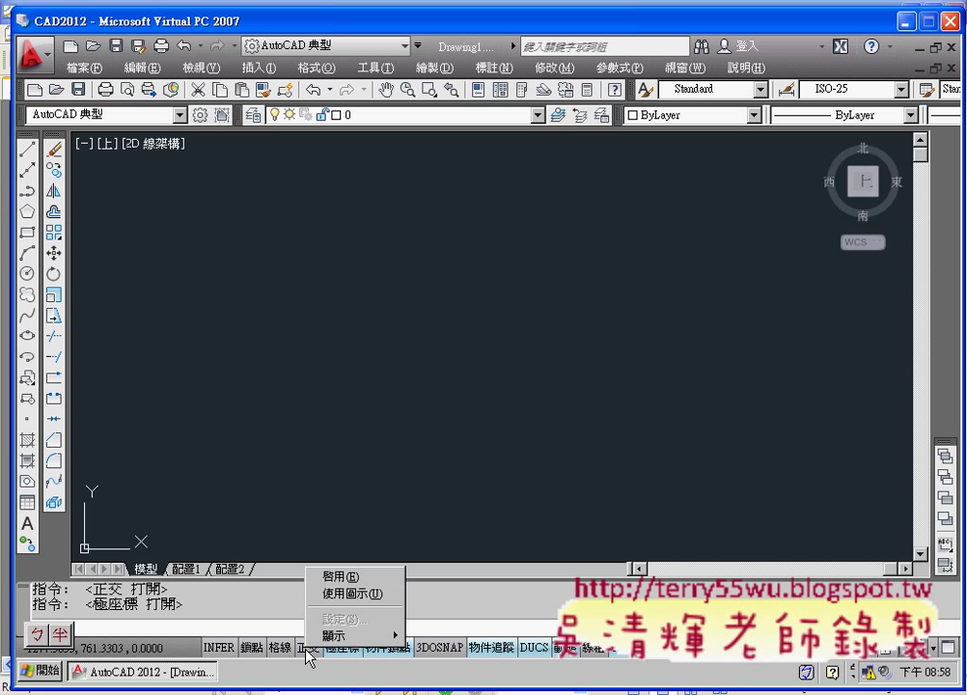
left_click(345, 593)
right_click(319, 658)
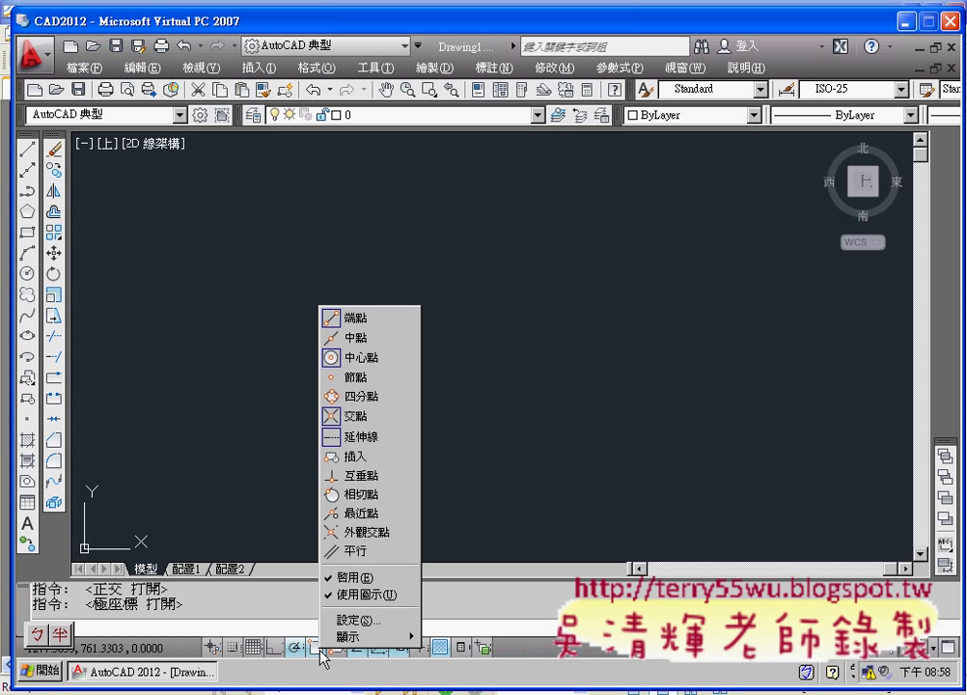
left_click(366, 594)
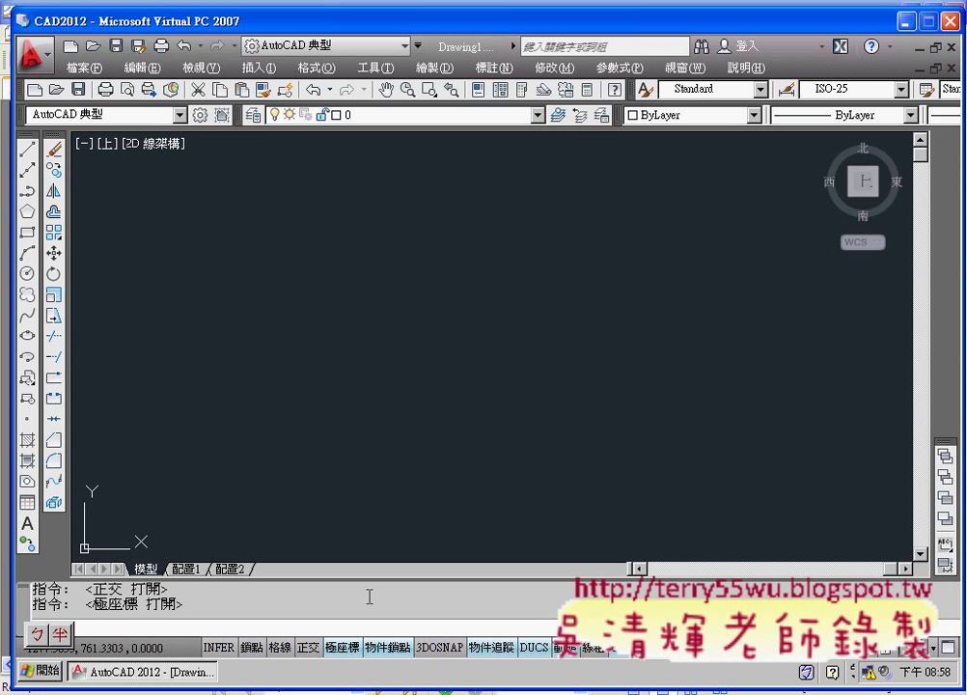
- Cycle the grid off and ortho/polar to polar on, then list the object-snap modes
left_click(280, 647)
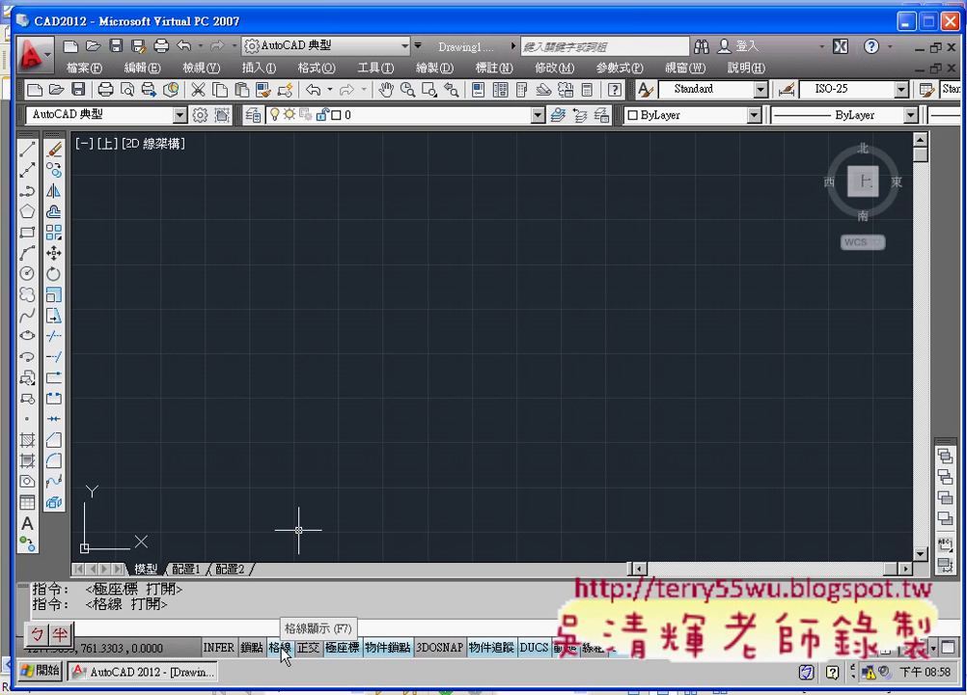
left_click(281, 652)
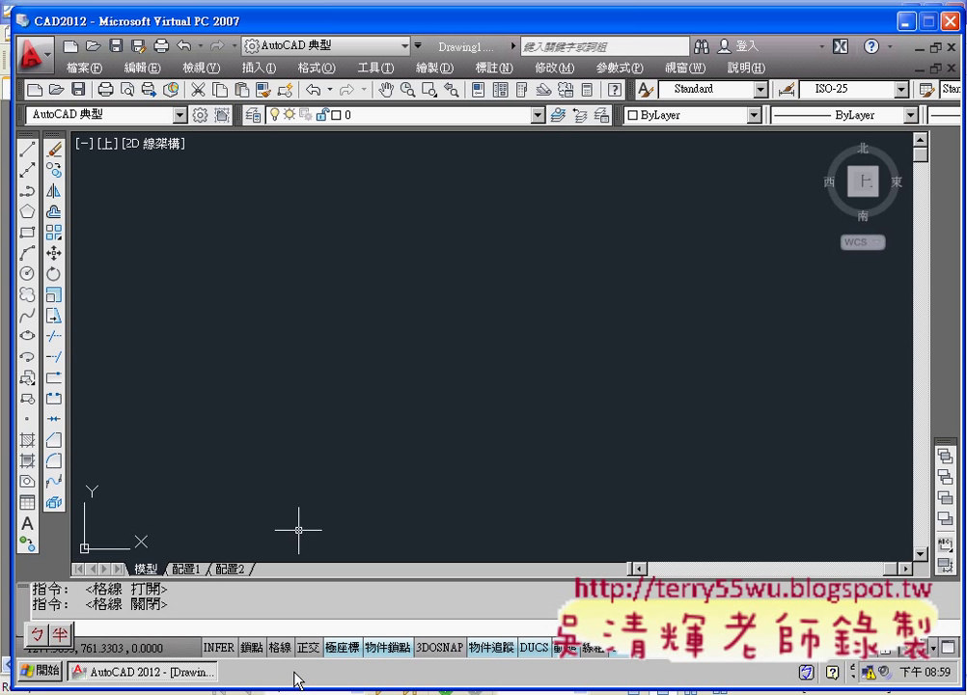
left_click(315, 650)
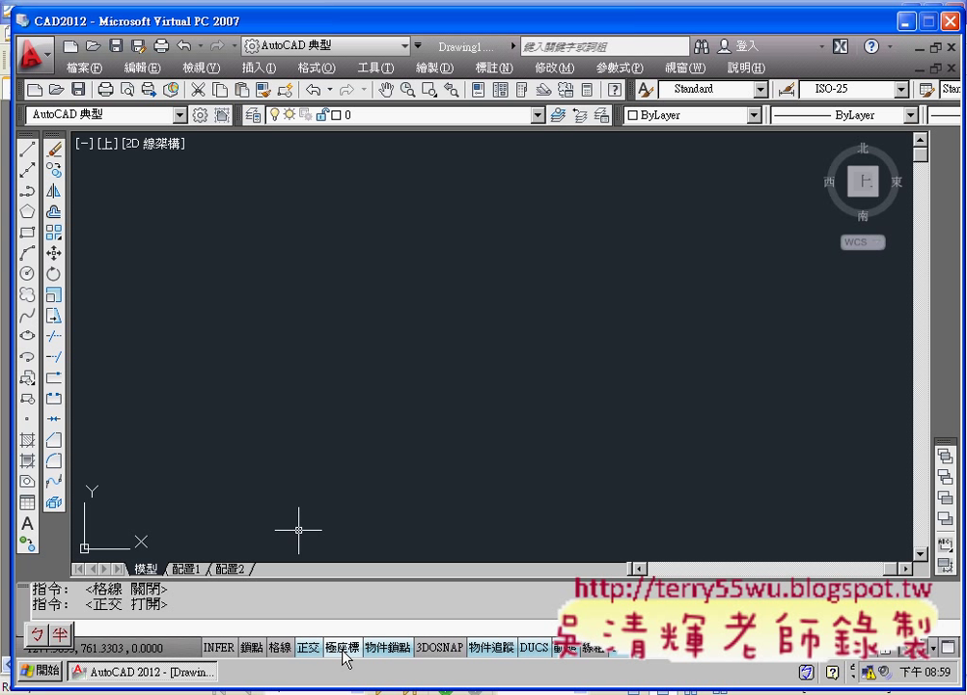
left_click(342, 650)
left_click(316, 650)
left_click(342, 650)
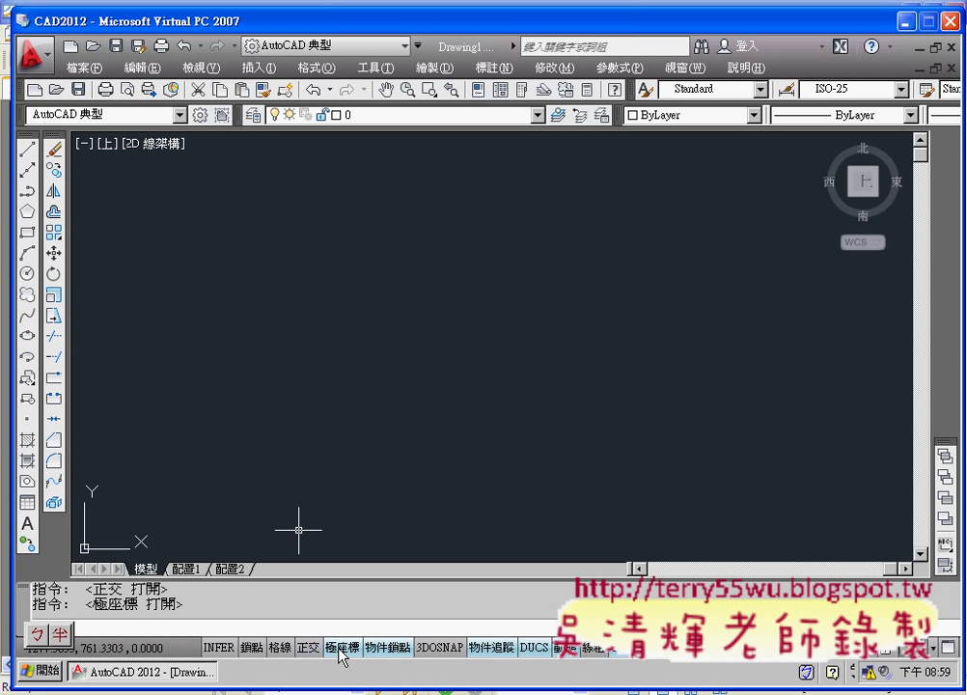
right_click(385, 650)
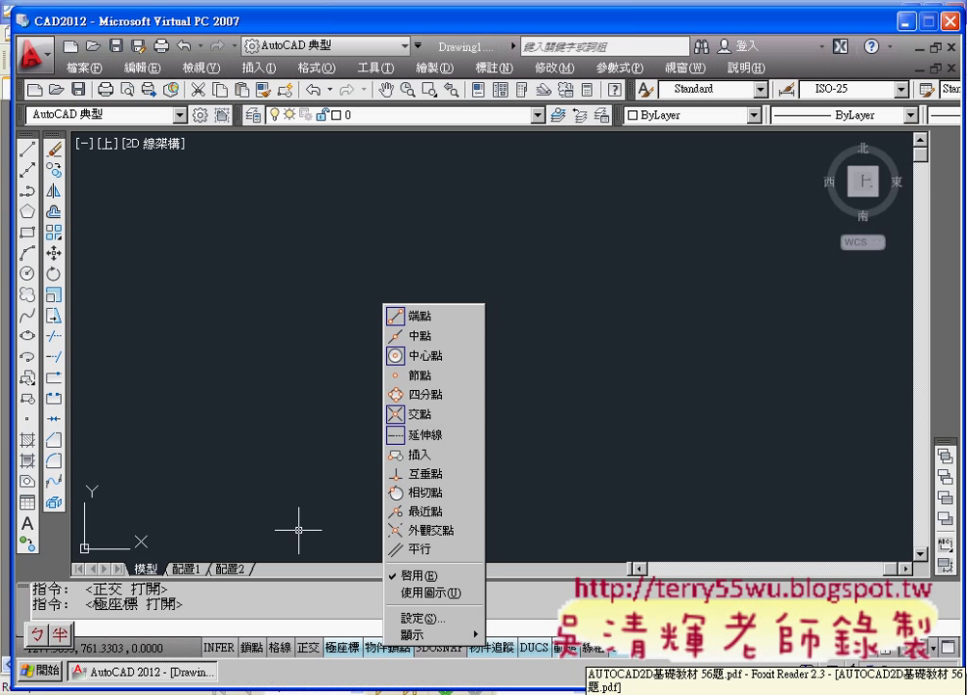
key("alt+Tab")
scroll(391, 320, "down", 1)
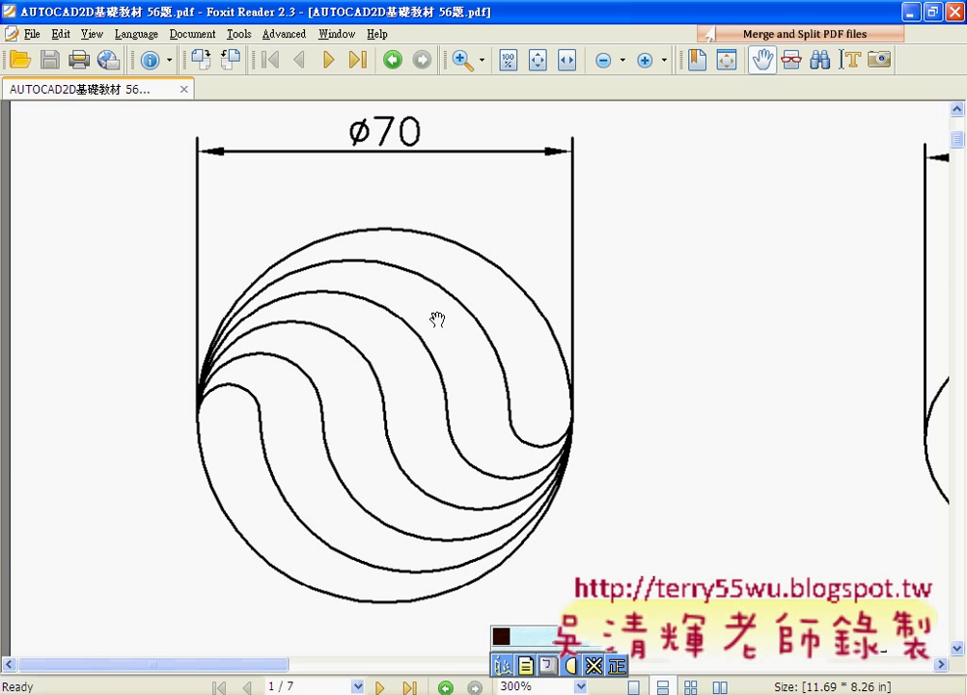
left_click(909, 14)
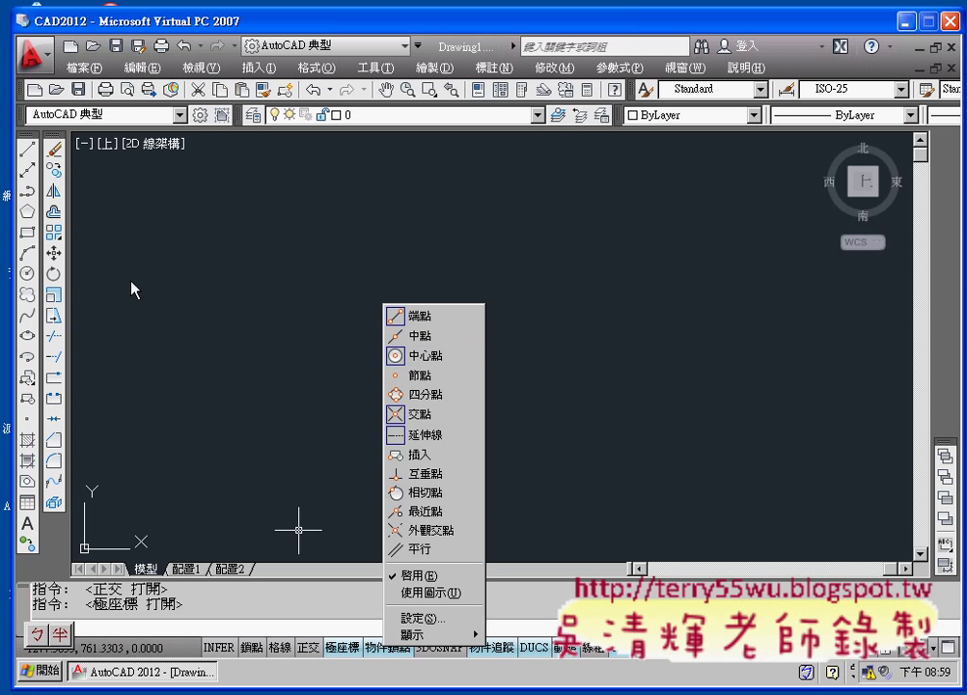
- Dismiss the object-snap menu by clicking in the empty drawing area
left_click(188, 299)
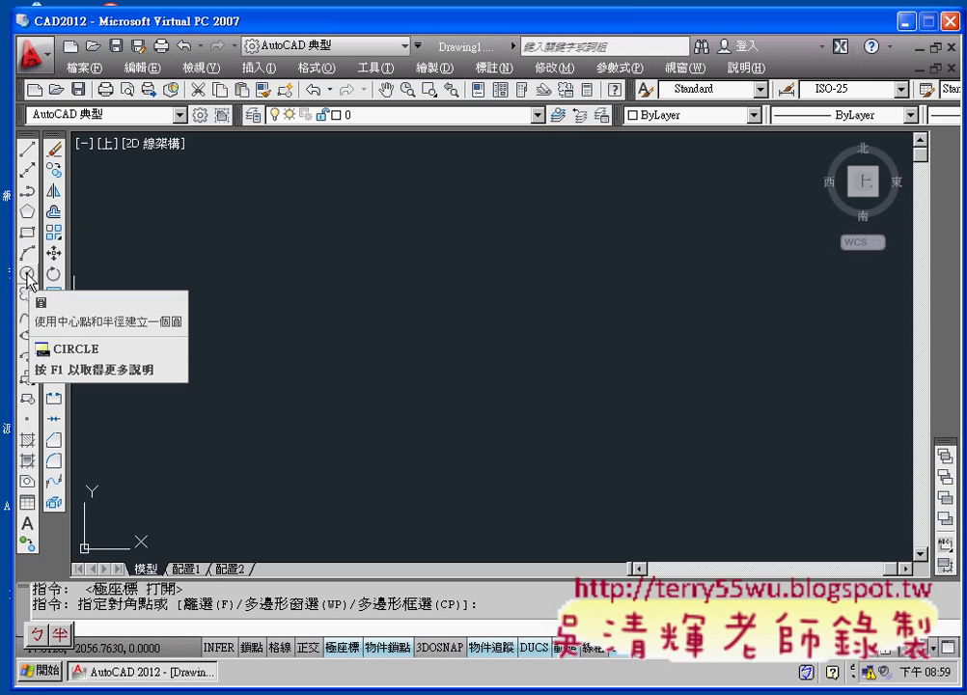
- Start the Circle command and enlarge the command window to show more prompt lines
left_click(27, 277)
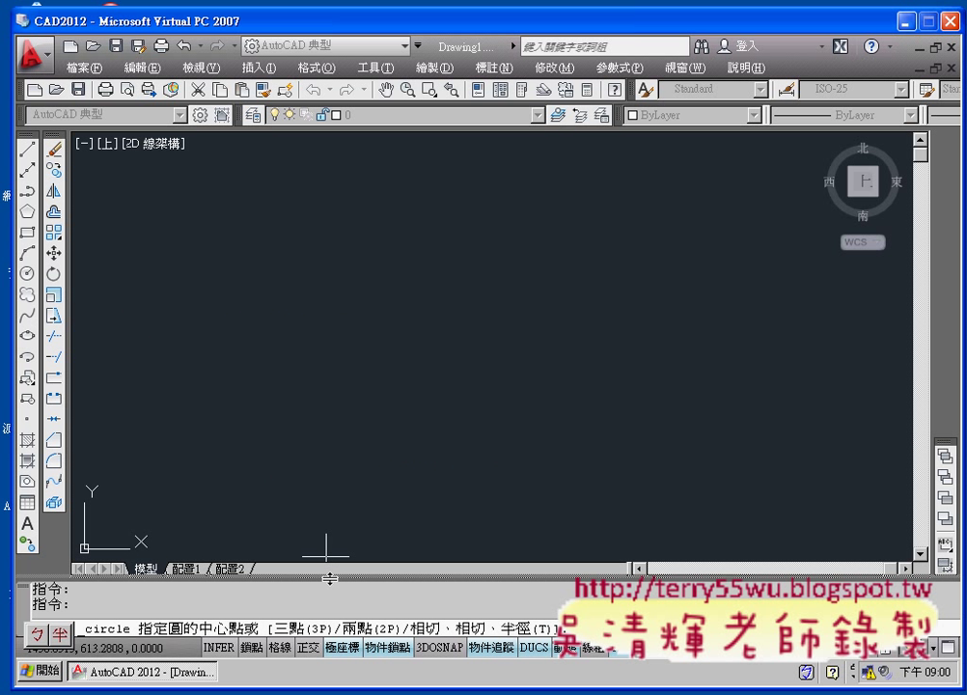
left_click_drag(329, 578, 325, 466)
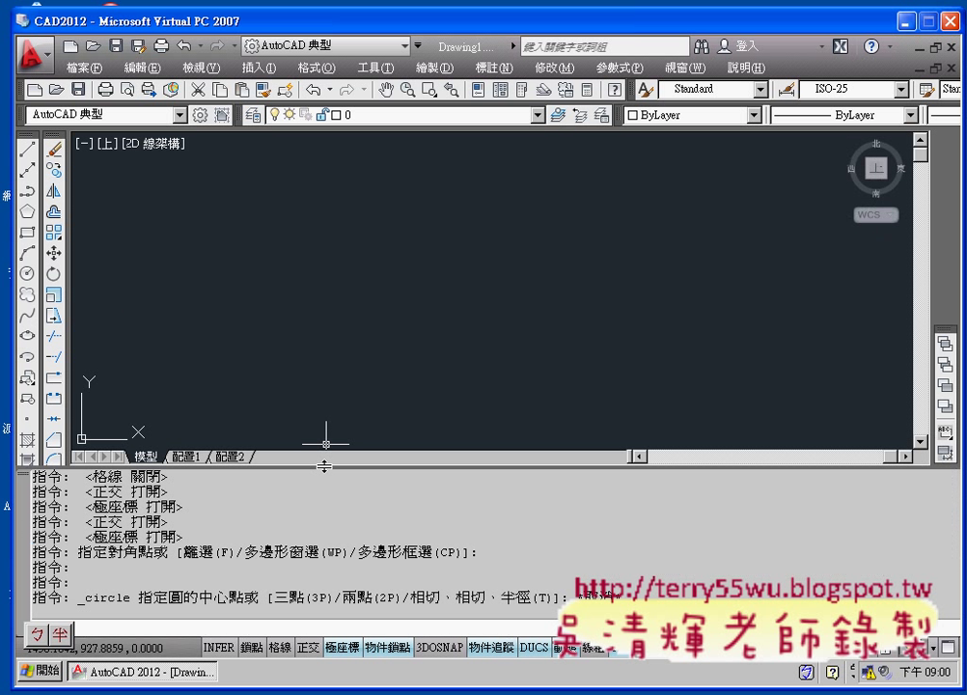
- Draw a circle from a picked centre point with radius 35
left_click(28, 278)
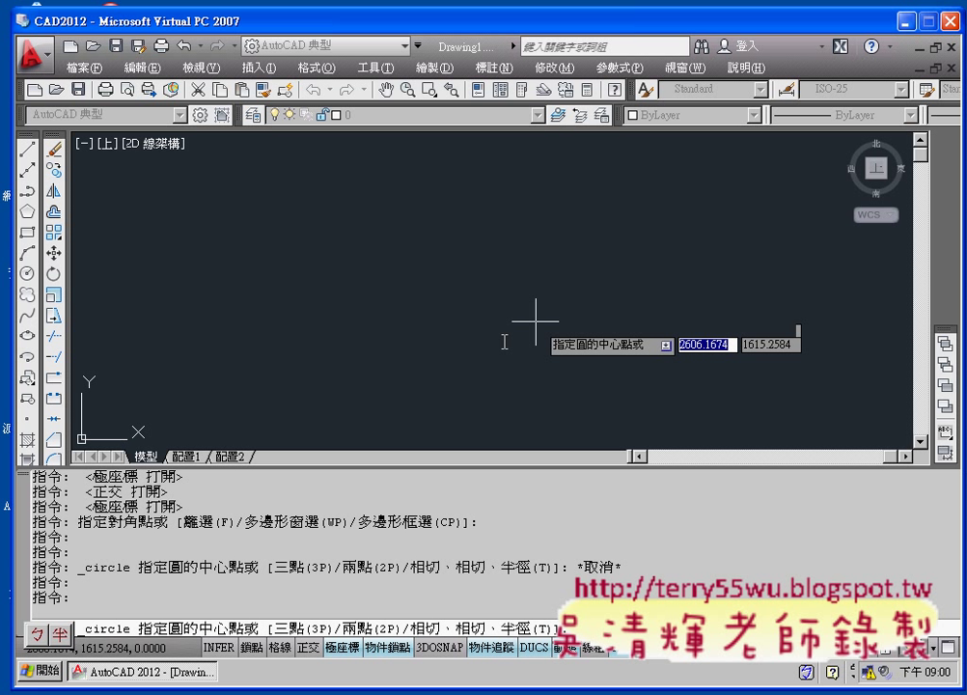
left_click(393, 297)
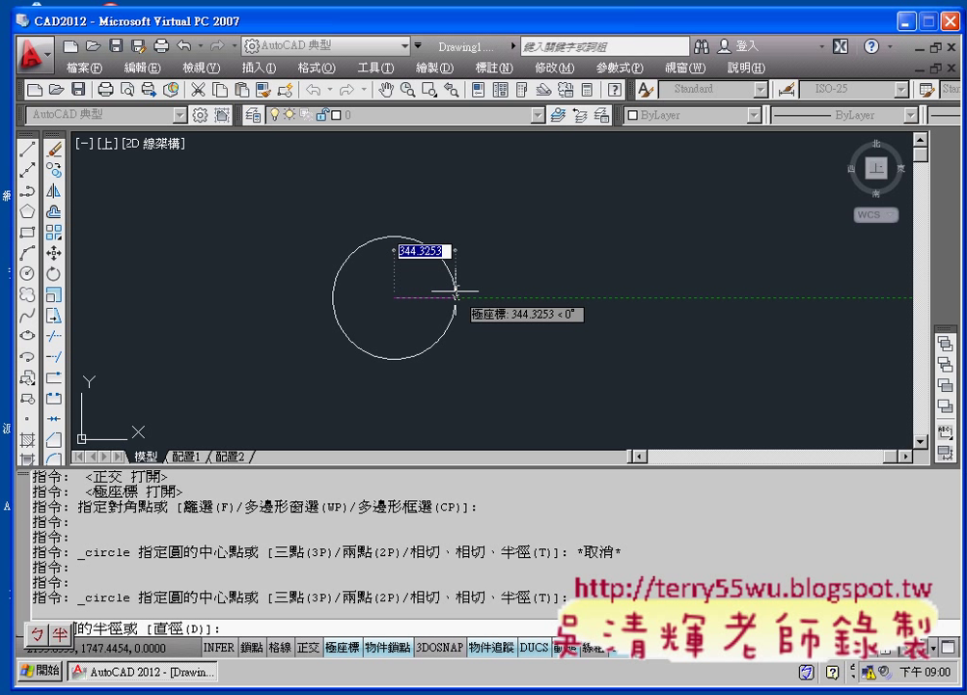
type("5")
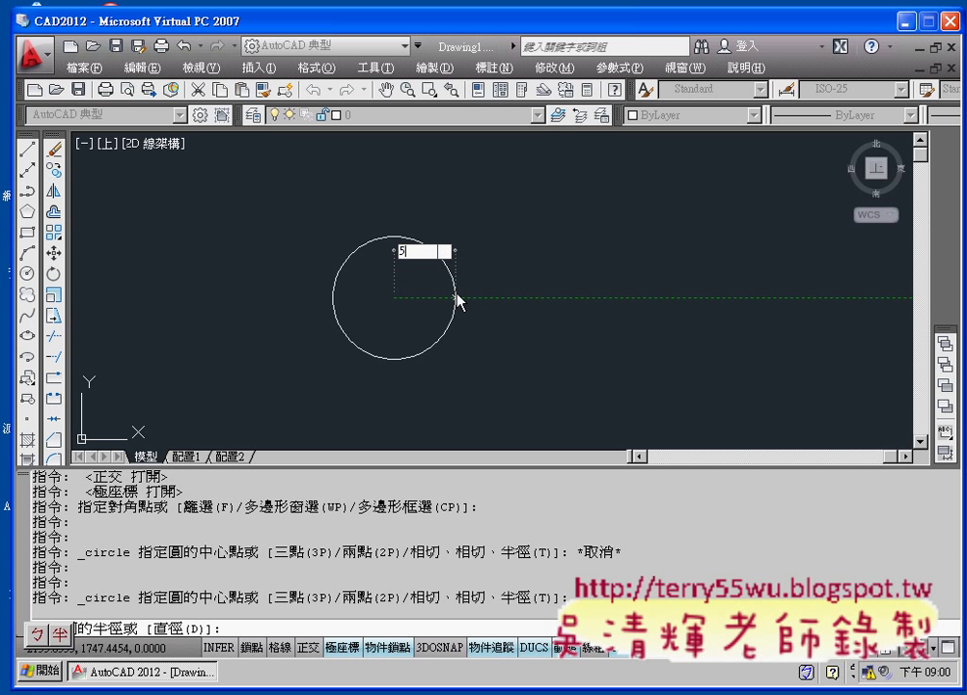
key("BackSpace")
type("3")
type("5")
key("Return")
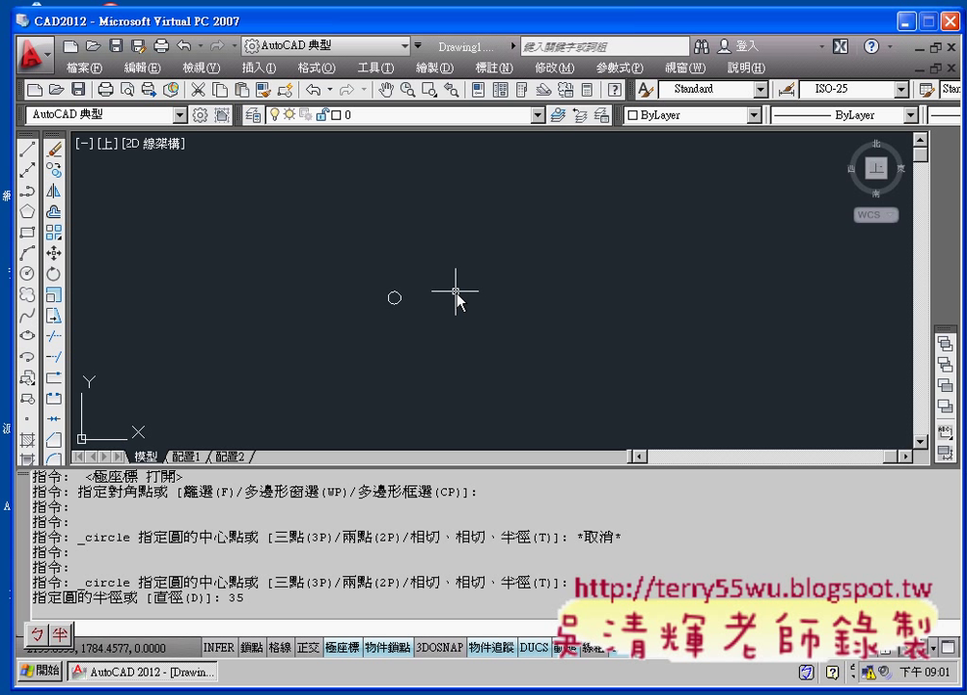
- Zoom in and out with the mouse wheel around the radius-35 circle
scroll(454, 289, "up", 2)
scroll(455, 290, "up", 2)
scroll(455, 290, "up", 3)
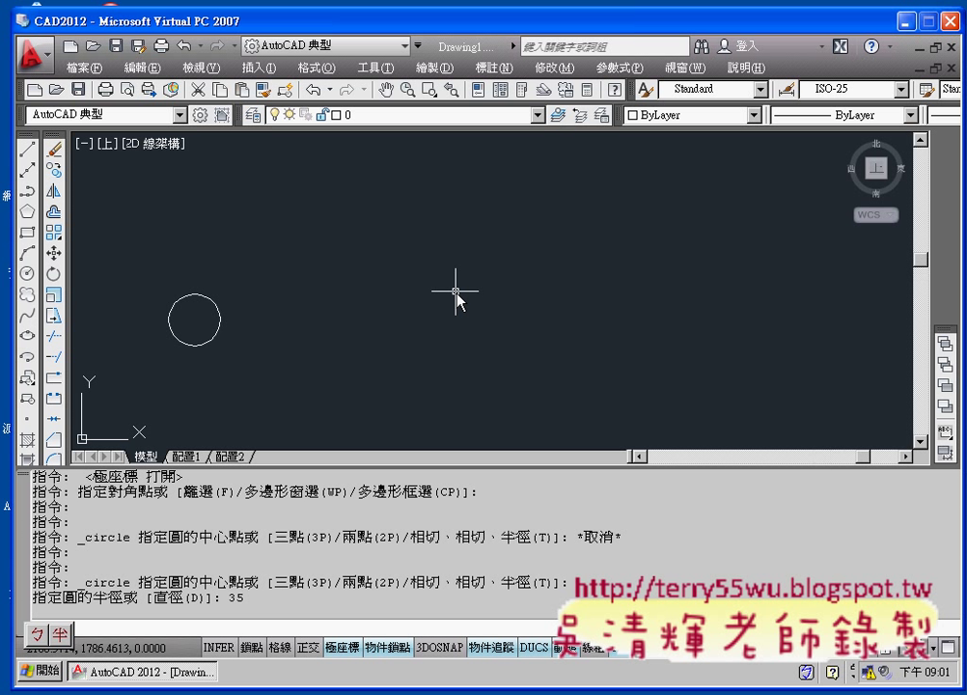
scroll(455, 292, "up", 2)
scroll(456, 291, "down", 8)
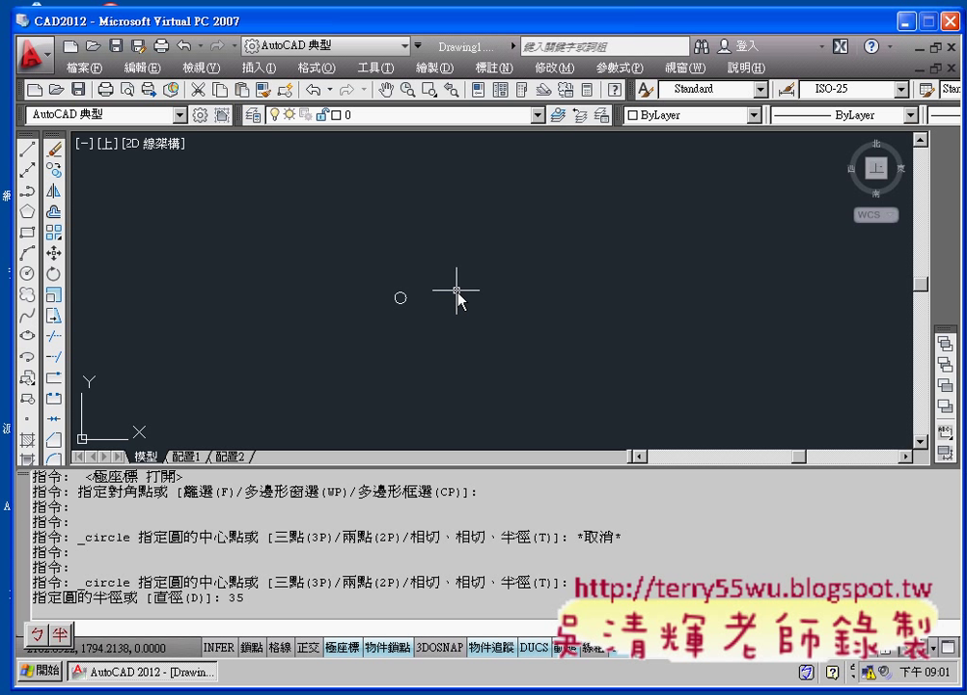
scroll(457, 292, "down", 3)
scroll(456, 291, "up", 2)
scroll(456, 291, "up", 1)
scroll(456, 291, "up", 2)
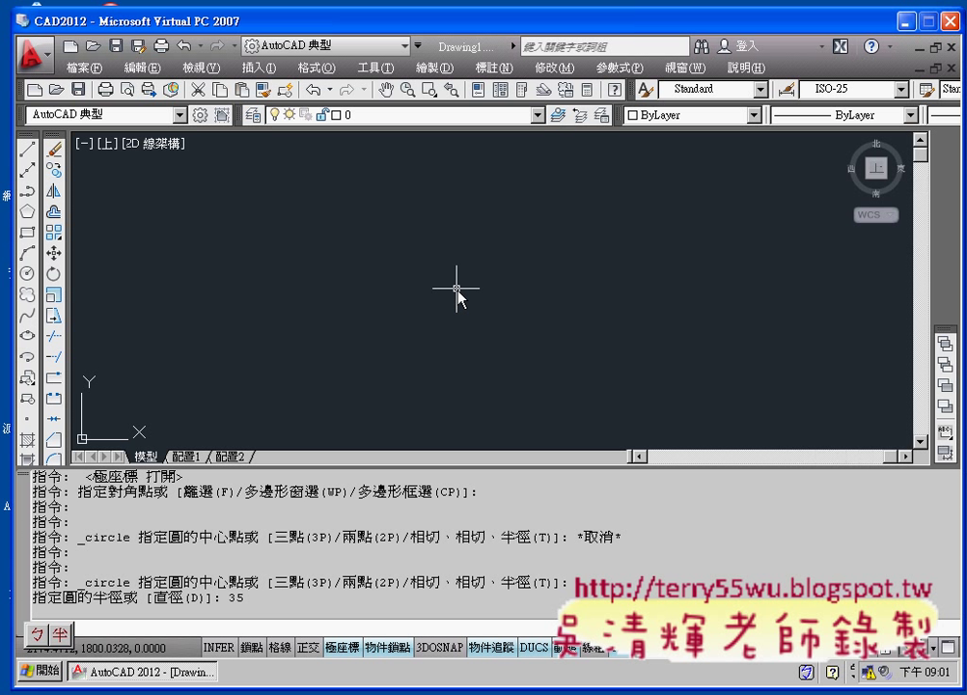
scroll(456, 288, "down", 3)
scroll(456, 288, "down", 2)
scroll(456, 287, "down", 1)
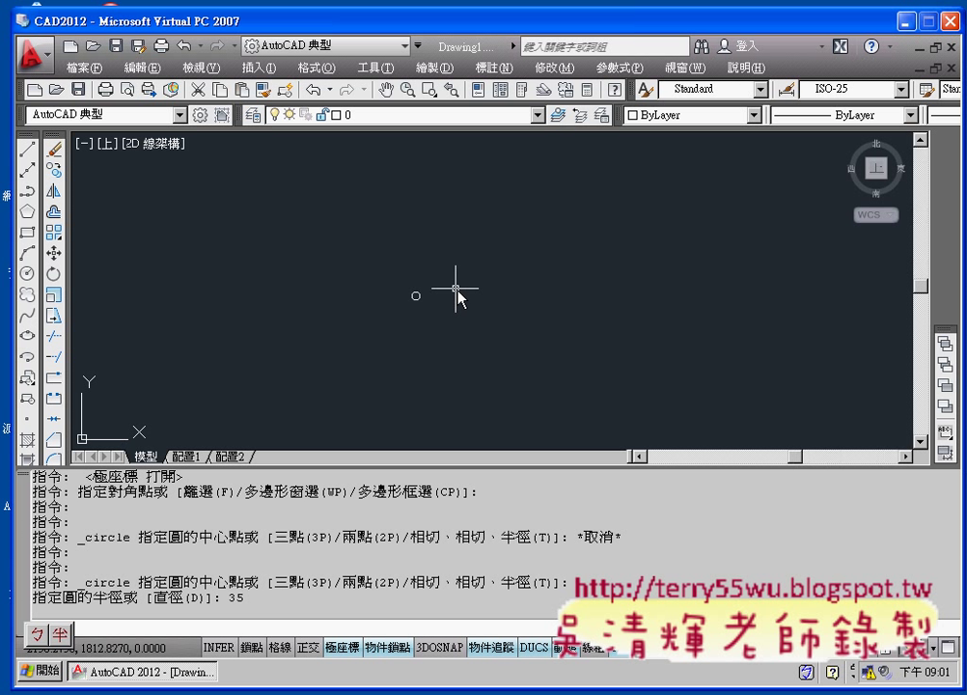
scroll(457, 310, "up", 5)
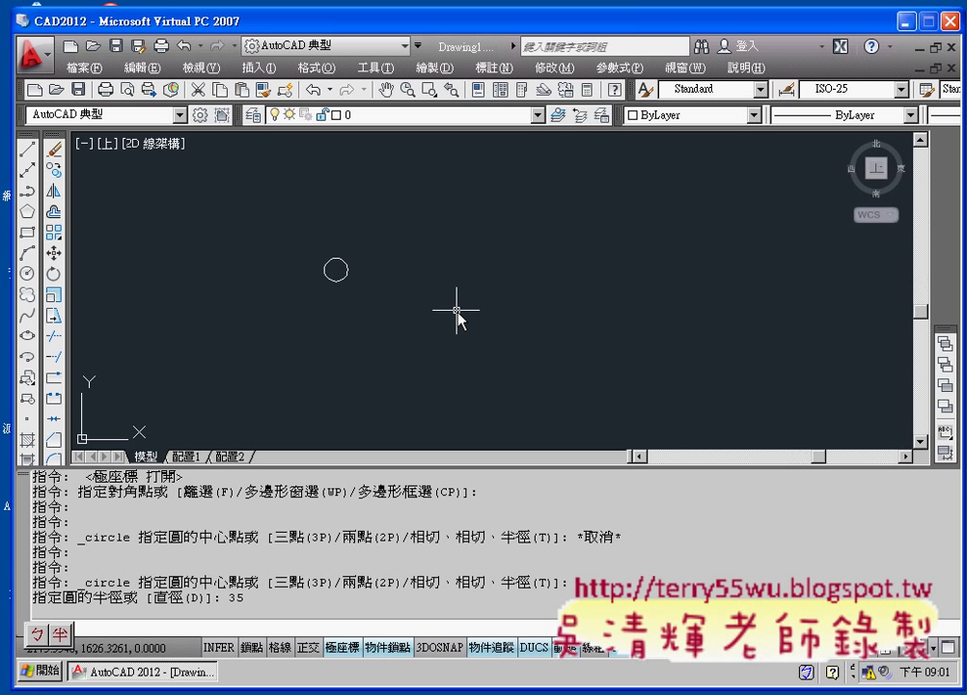
scroll(456, 311, "up", 3)
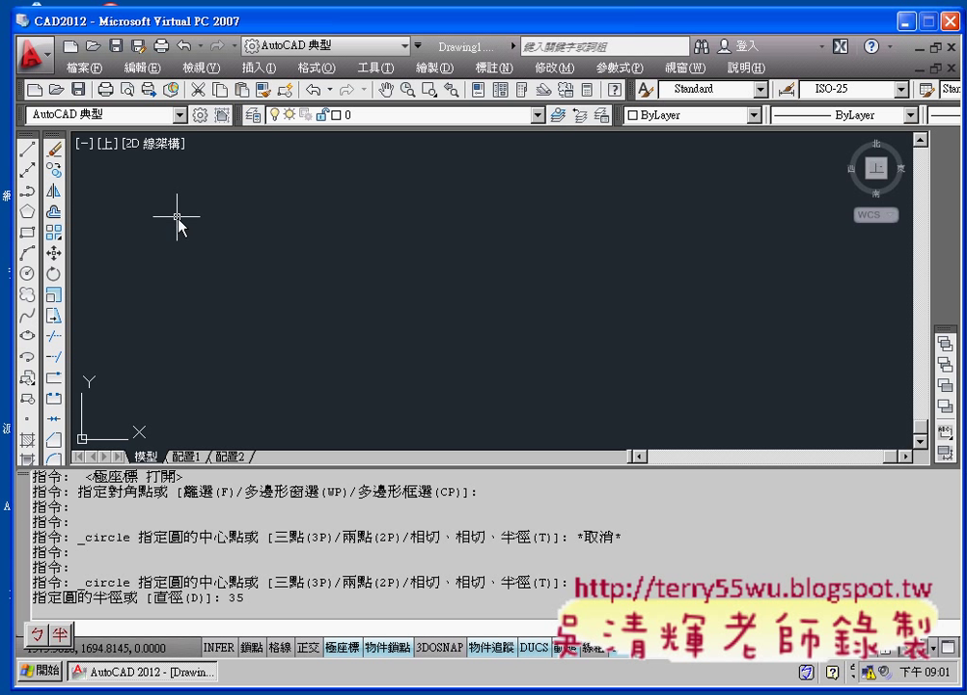
- Pan and wheel-zoom until the radius-35 circle sits near the canvas centre
mouse_move(177, 220)
middle_mouse_down()
mouse_move(453, 304)
mouse_move(672, 331)
middle_mouse_up()
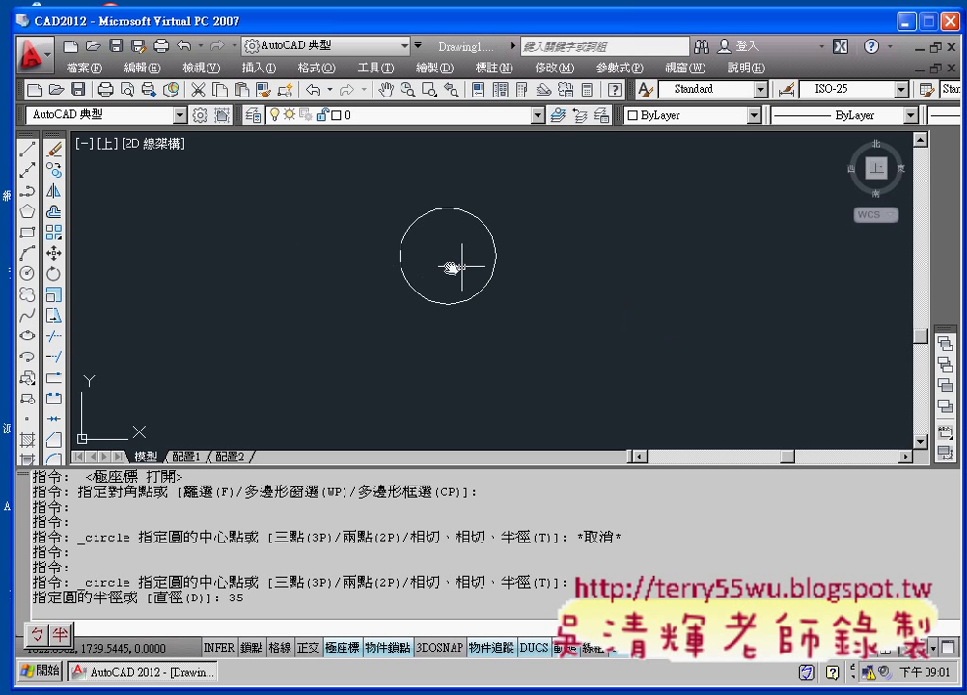
scroll(455, 260, "up", 3)
scroll(456, 261, "up", 1)
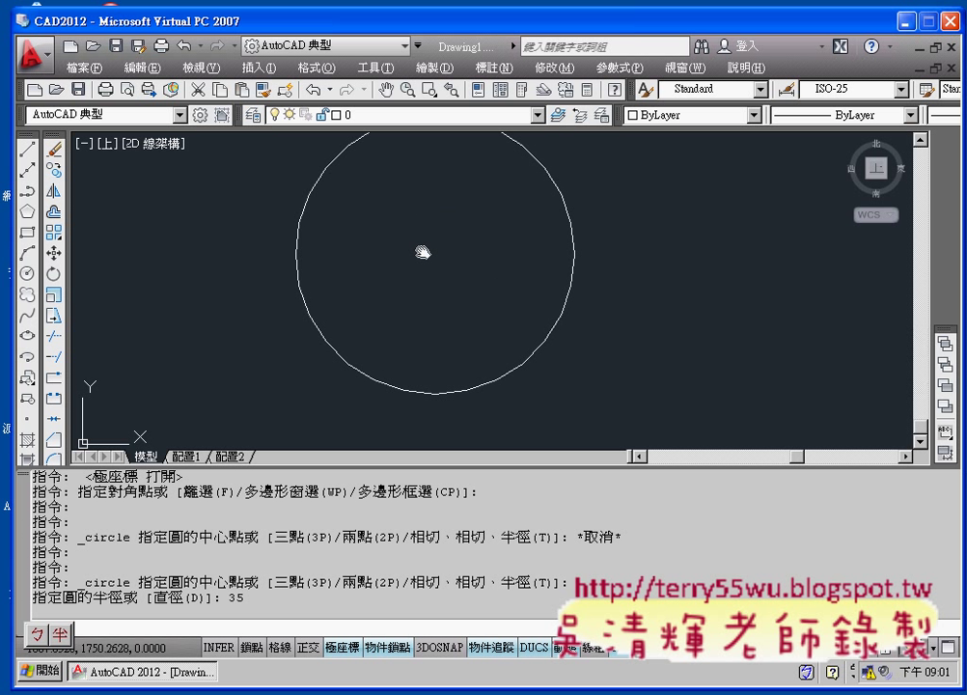
mouse_move(425, 252)
middle_mouse_down()
mouse_move(462, 304)
mouse_move(450, 285)
middle_mouse_up()
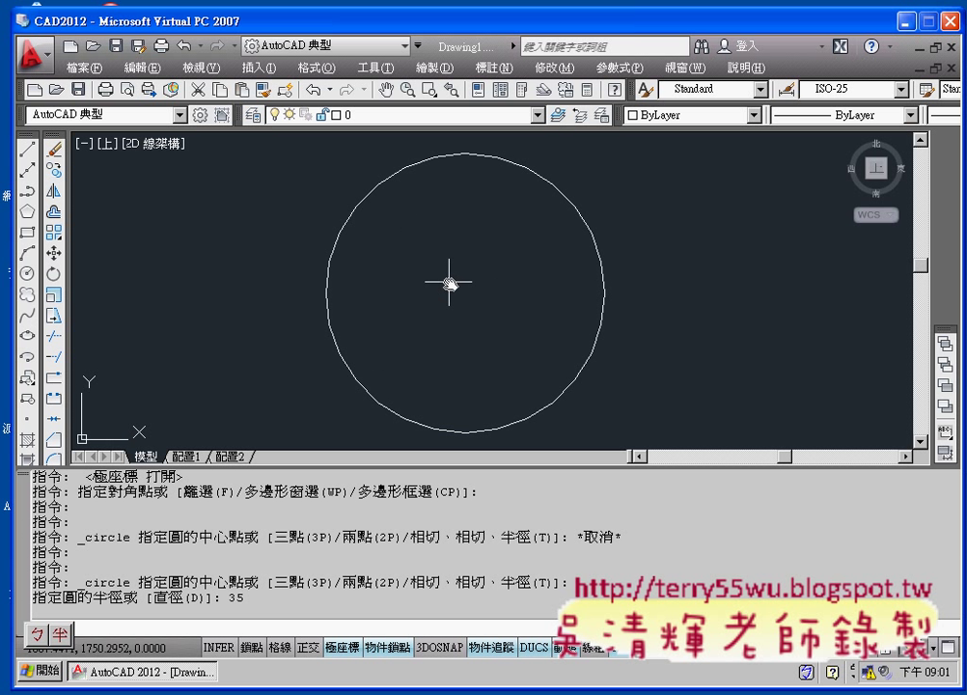
scroll(449, 282, "down", 3)
scroll(450, 283, "down", 6)
scroll(449, 283, "up", 9)
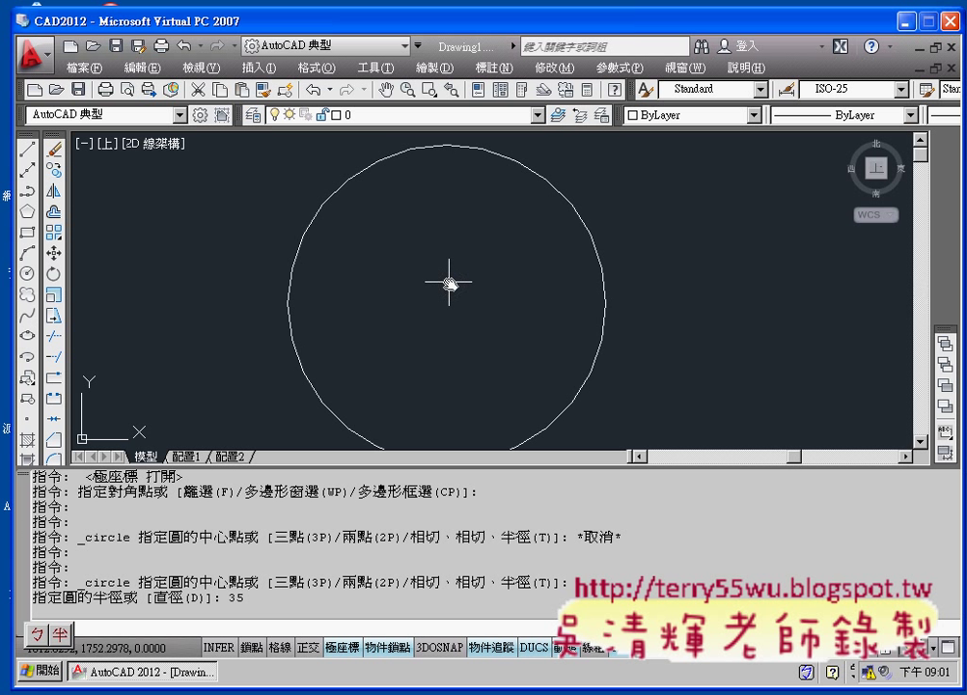
scroll(449, 282, "up", 3)
scroll(449, 282, "down", 4)
scroll(448, 282, "down", 8)
scroll(447, 283, "up", 3)
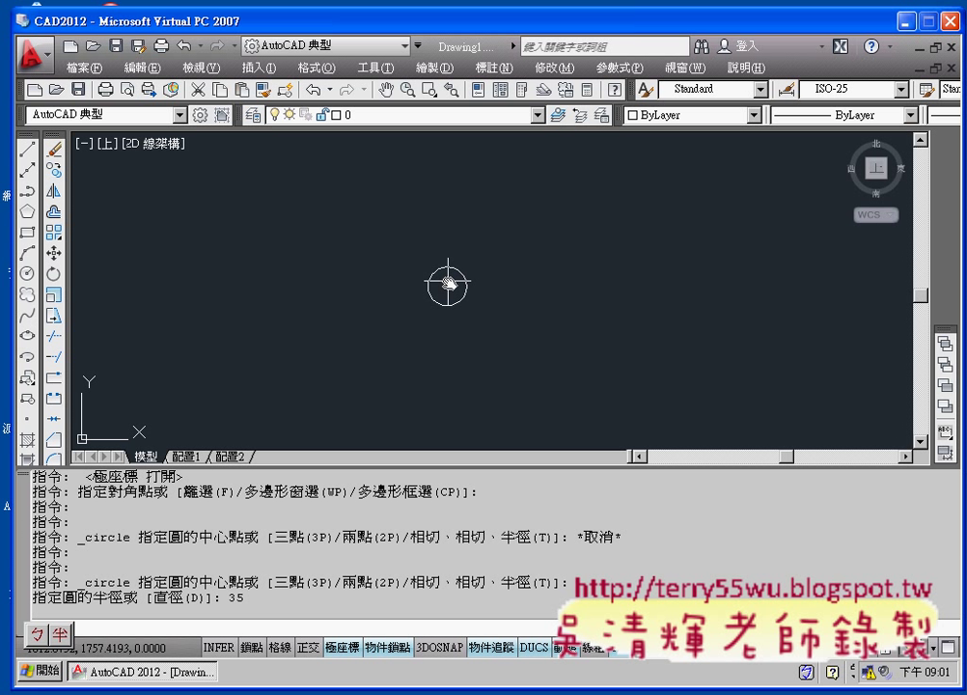
scroll(448, 282, "up", 5)
scroll(447, 282, "up", 1)
scroll(449, 286, "down", 4)
scroll(448, 283, "down", 4)
scroll(447, 283, "up", 5)
scroll(448, 283, "up", 4)
scroll(449, 283, "up", 1)
scroll(448, 282, "down", 2)
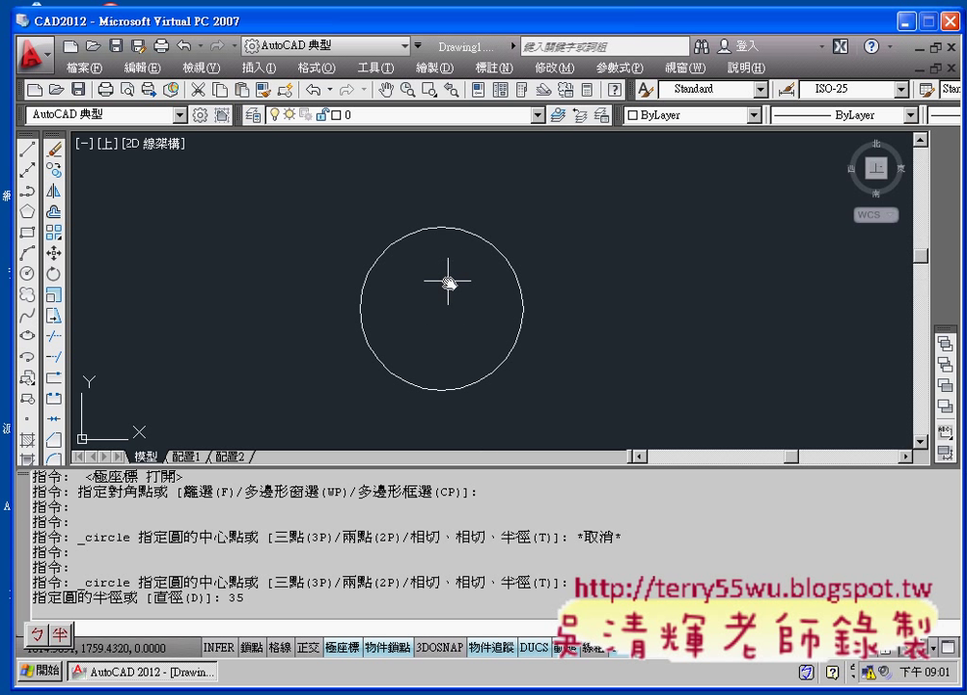
scroll(448, 283, "down", 2)
scroll(448, 283, "down", 5)
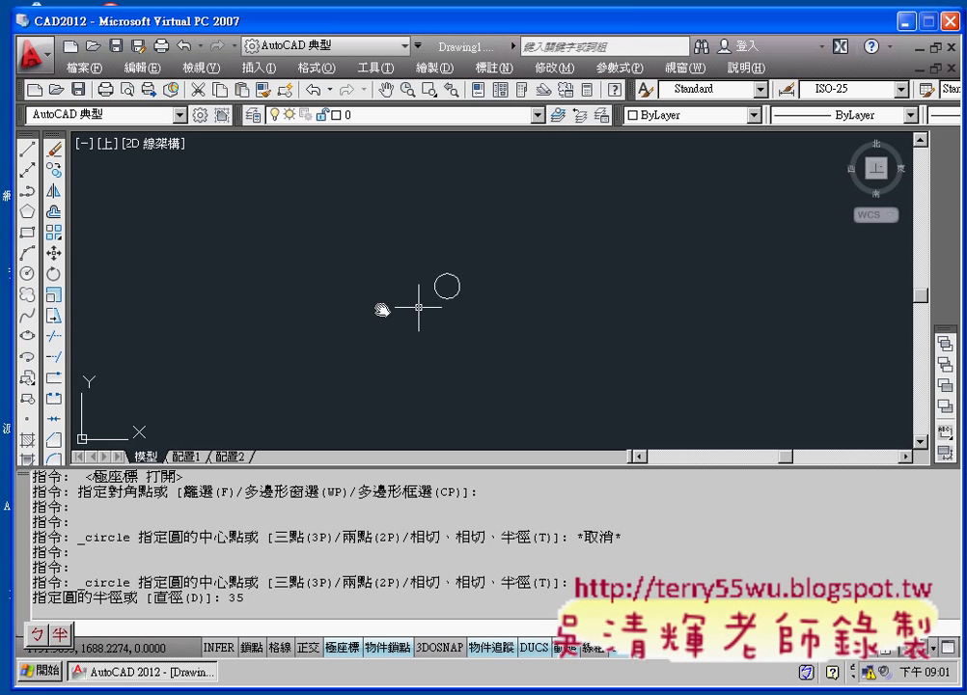
- Zoom to extents so the circle fills the view, then list the object snap modes
middle_click(524, 295)
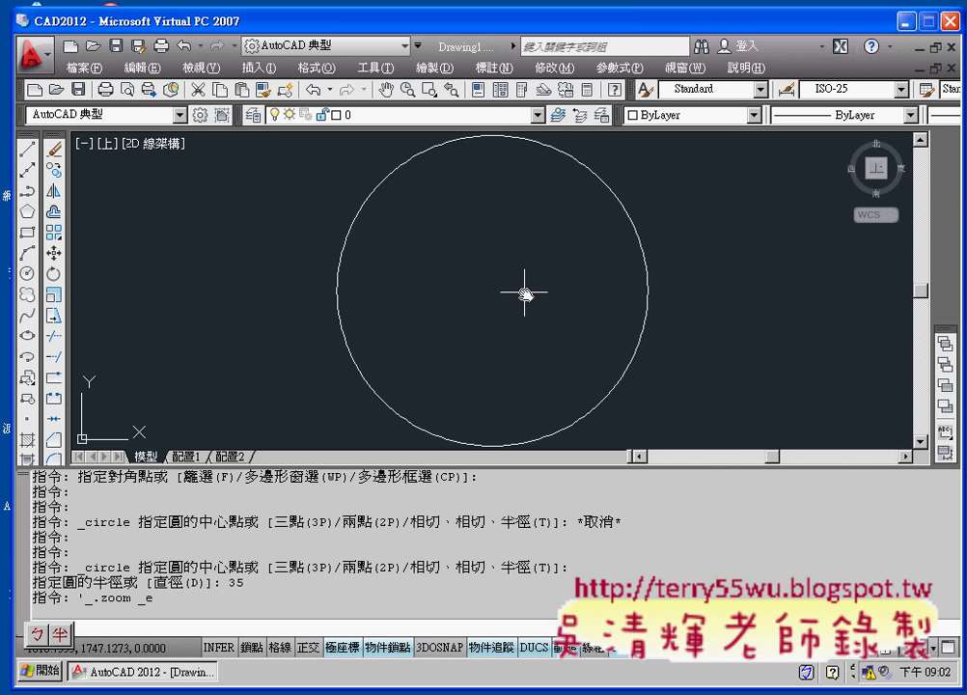
right_click(391, 651)
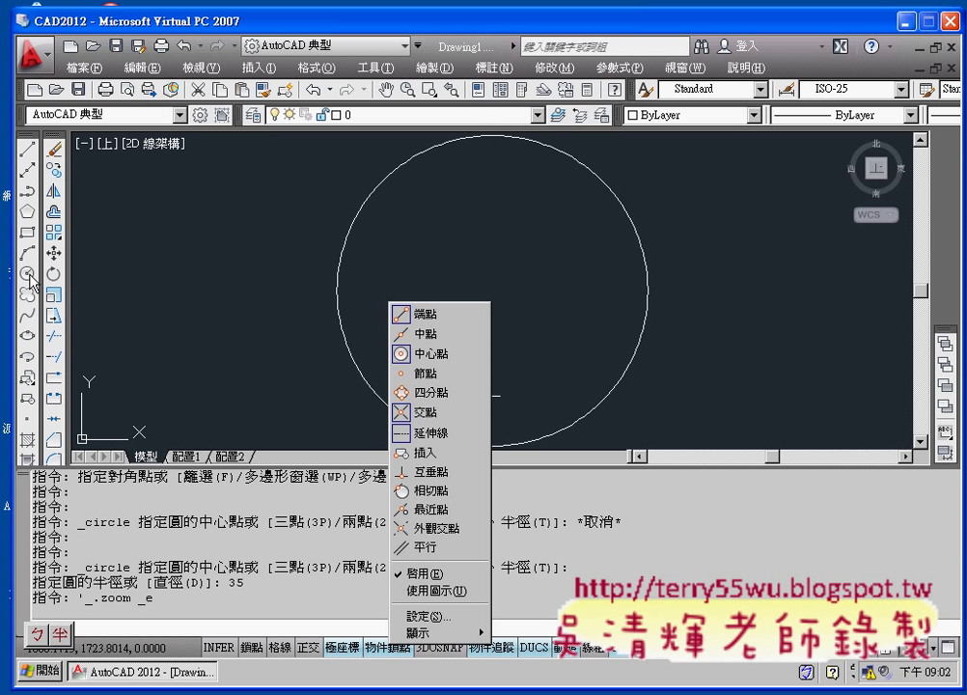
- Close the object snap list and cancel the accidental selection window on the canvas
left_click(503, 281)
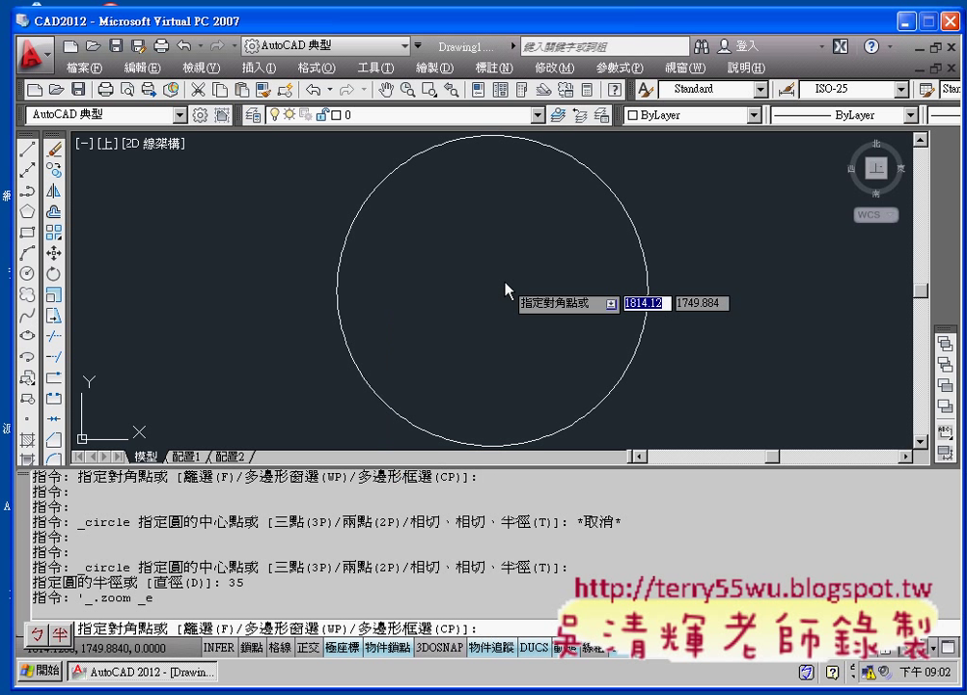
left_click(534, 286)
scroll(536, 287, "down", 2)
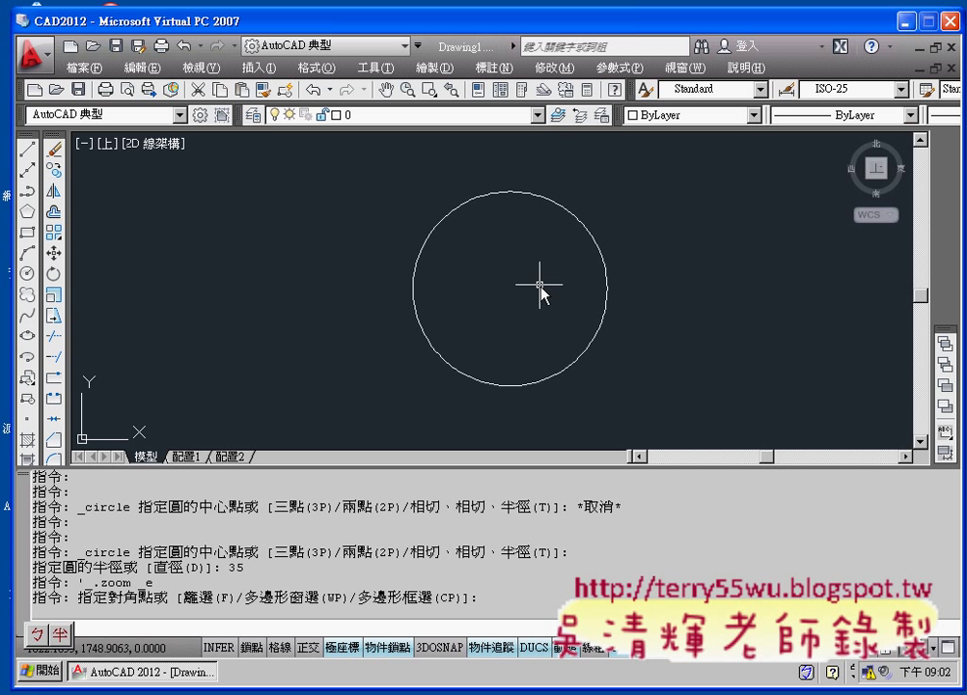
middle_click_drag(537, 287, 408, 298)
- Zoom to extents so the radius-35 circle fills the drawing area
scroll(370, 289, "up", 1)
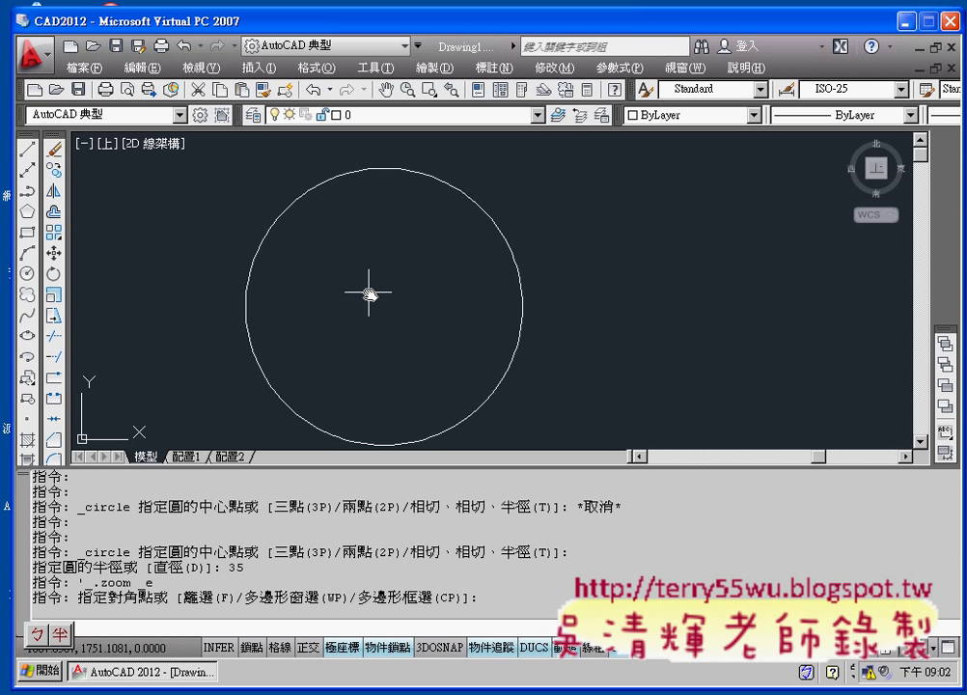
scroll(369, 292, "up", 4)
scroll(371, 289, "down", 2)
scroll(372, 291, "down", 4)
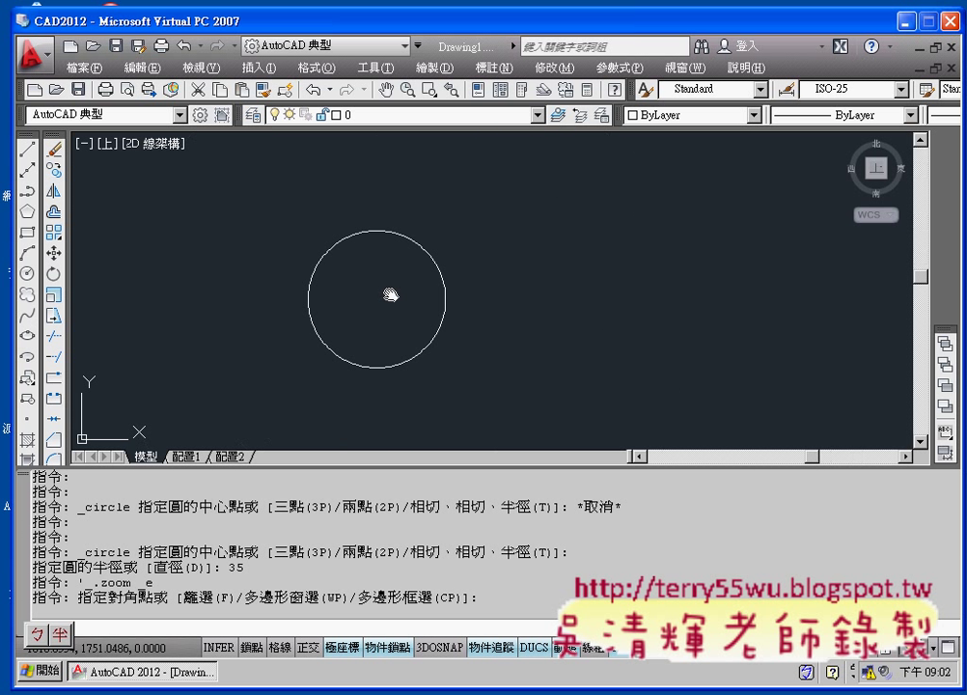
mouse_move(391, 295)
middle_mouse_down()
mouse_move(287, 294)
mouse_move(542, 300)
mouse_move(384, 300)
mouse_move(511, 300)
mouse_move(446, 297)
middle_mouse_up()
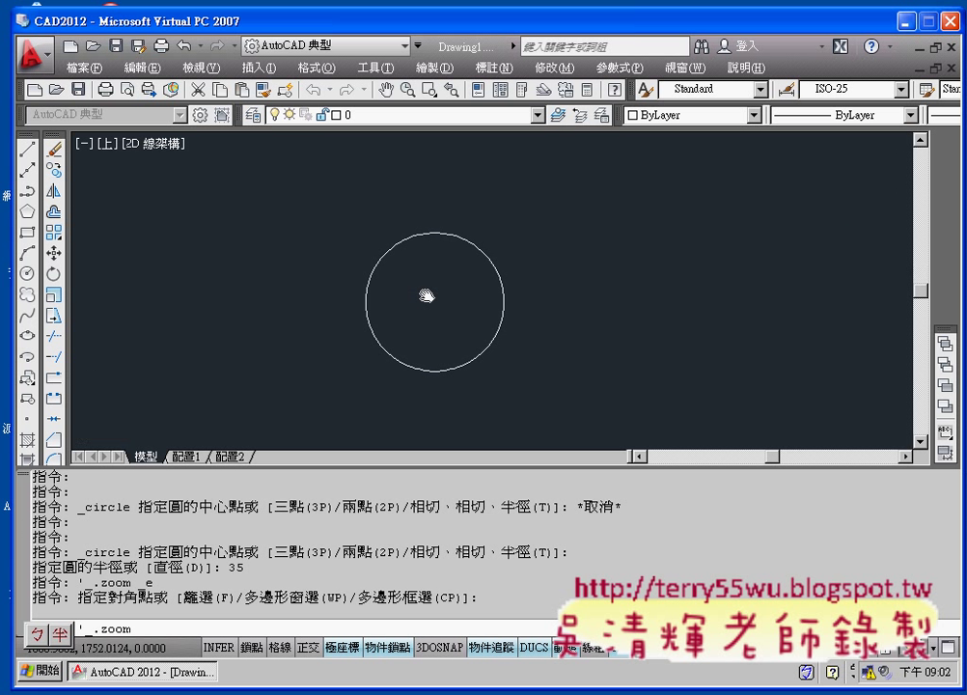
middle_click(426, 295)
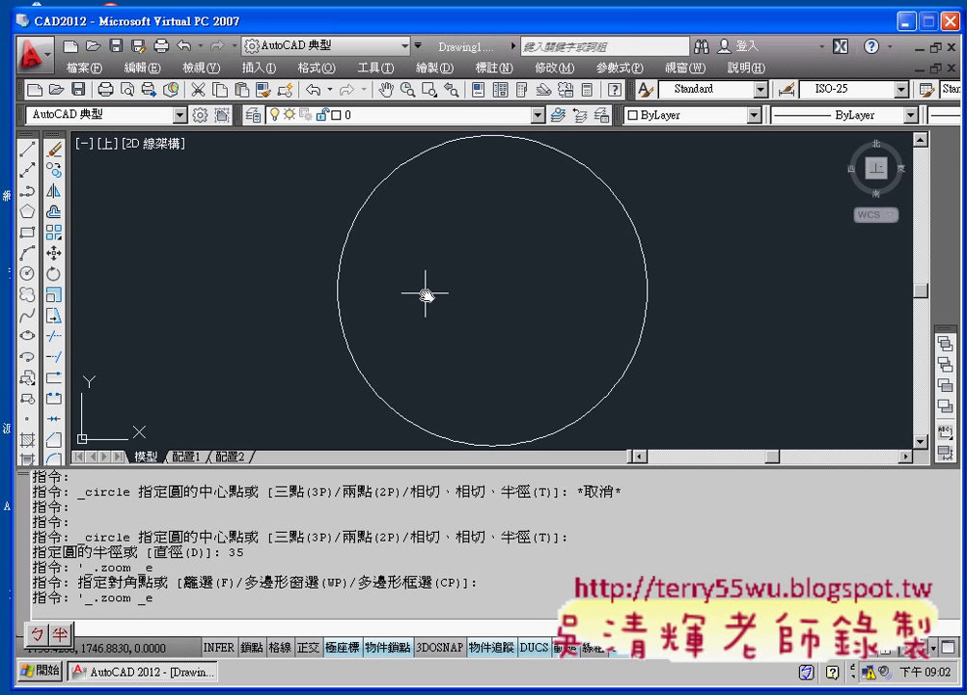